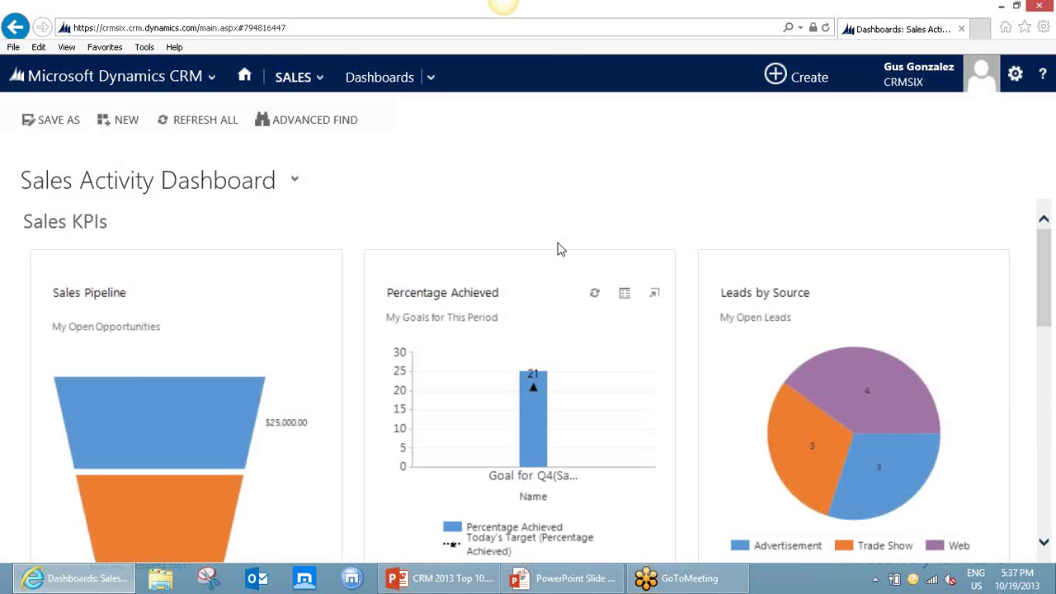
# - Browse the Sales area's navigation tiles from My Work and Customers through to Sales and Collateral
pyautogui.click(318, 78)
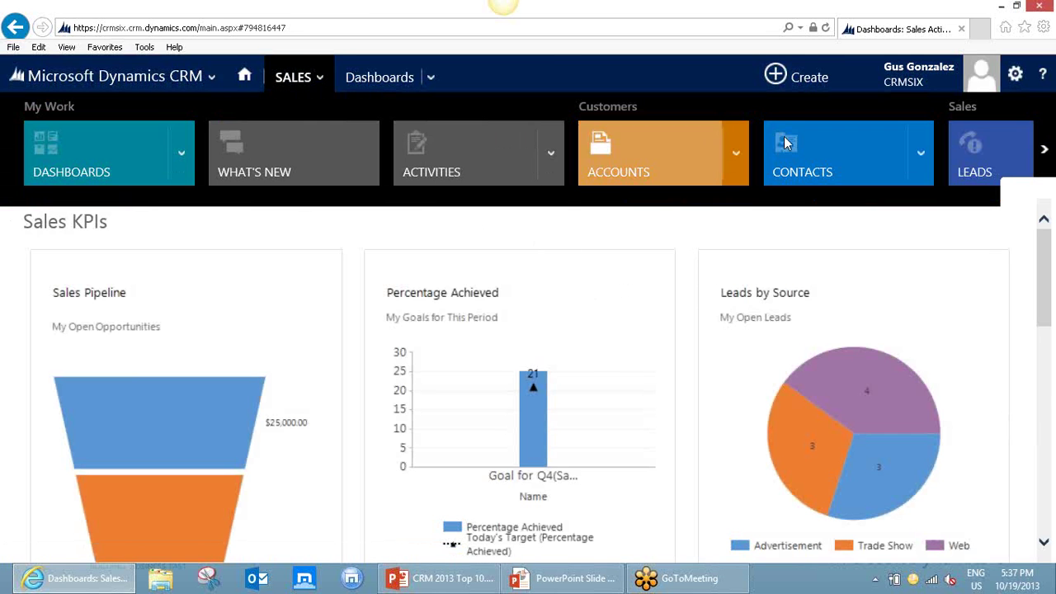
pyautogui.click(1046, 155)
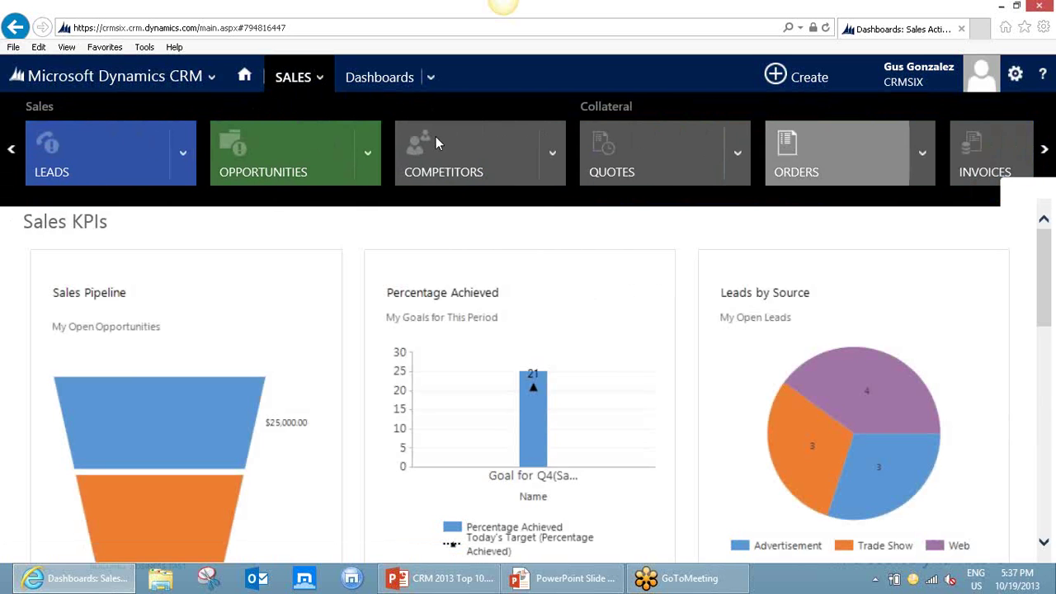
pyautogui.click(13, 153)
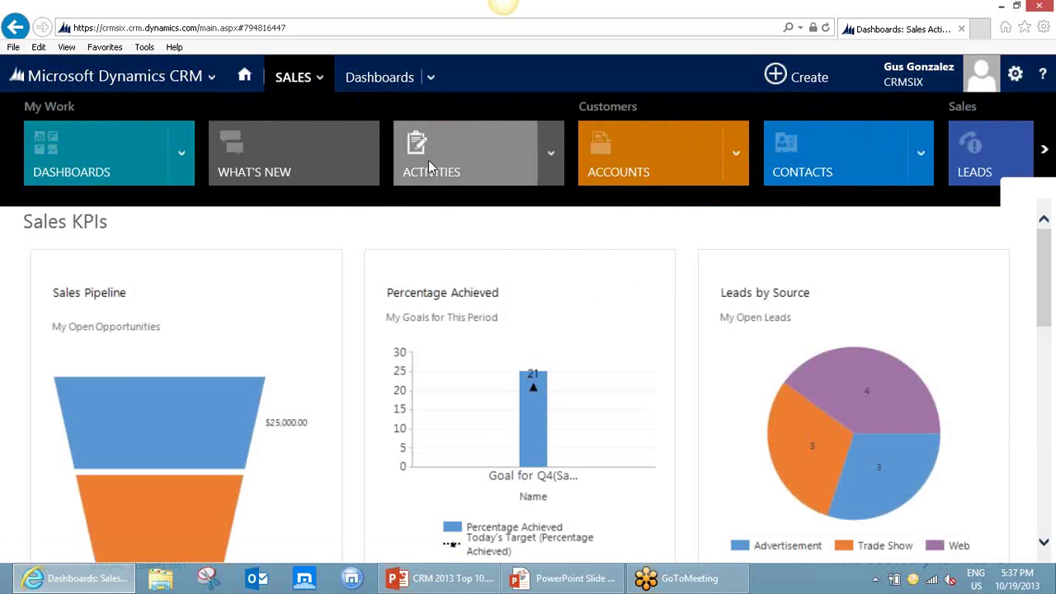
pyautogui.scroll(-1, 428, 160)
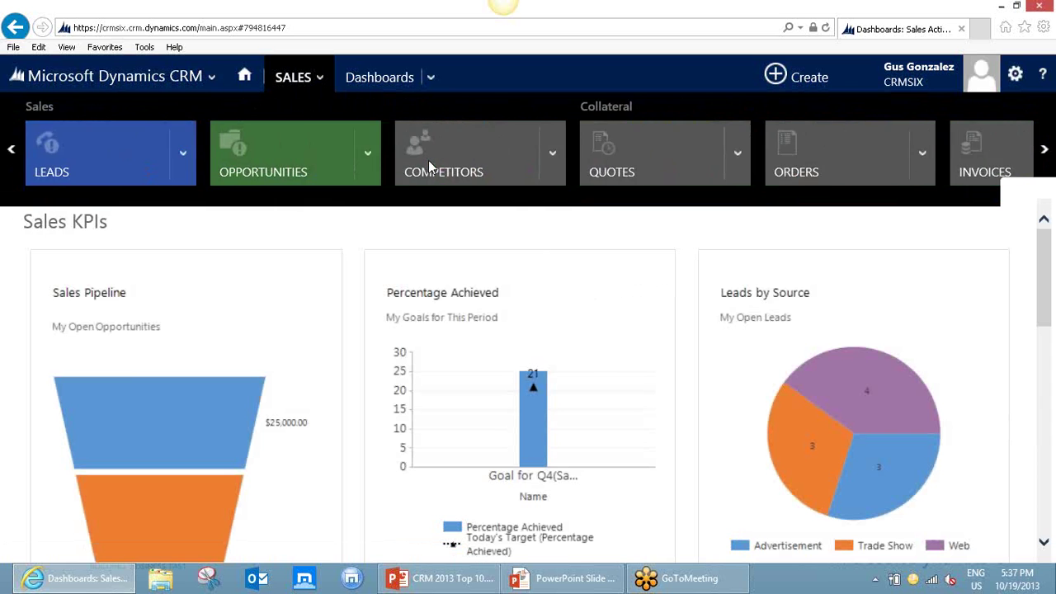
pyautogui.scroll(-1, 429, 160)
pyautogui.scroll(1, 428, 160)
pyautogui.scroll(-1, 429, 160)
pyautogui.scroll(1, 429, 160)
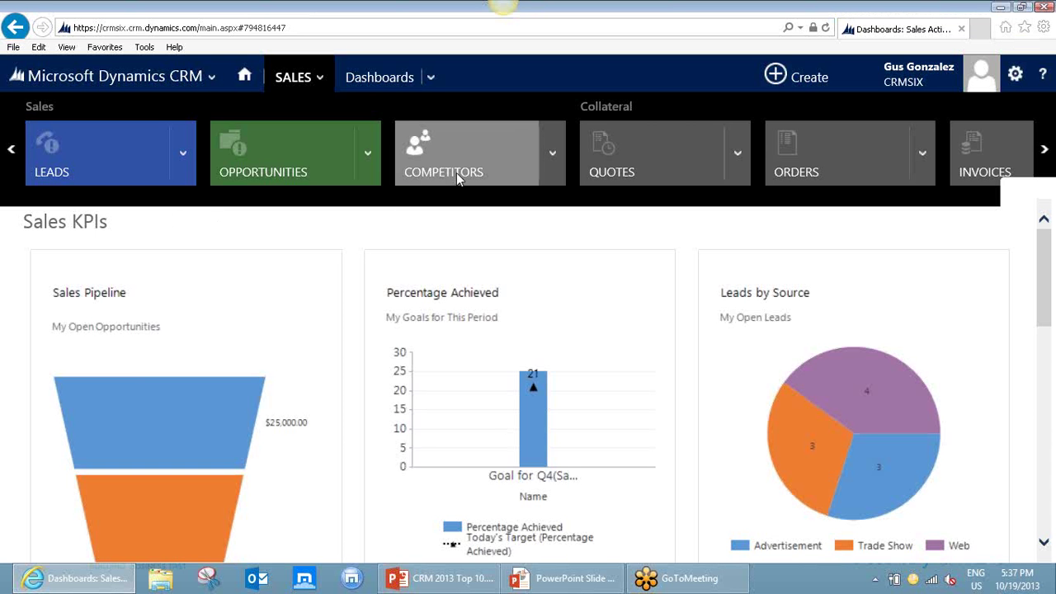
# - Open the Reports list from the Tools group of the Sales area
pyautogui.scroll(-5, 478, 159)
pyautogui.scroll(-5, 478, 158)
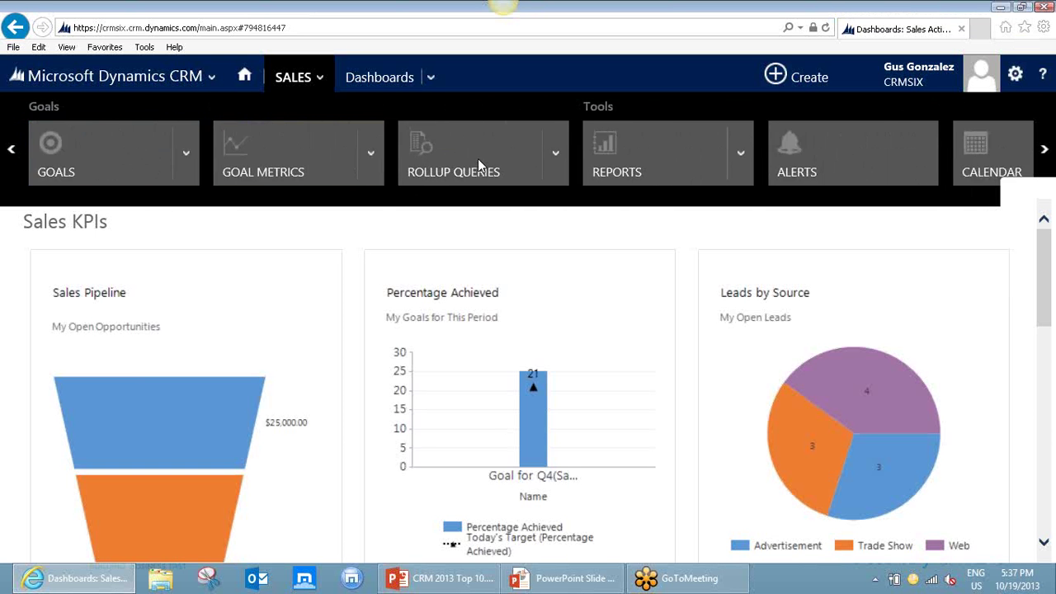
pyautogui.click(657, 133)
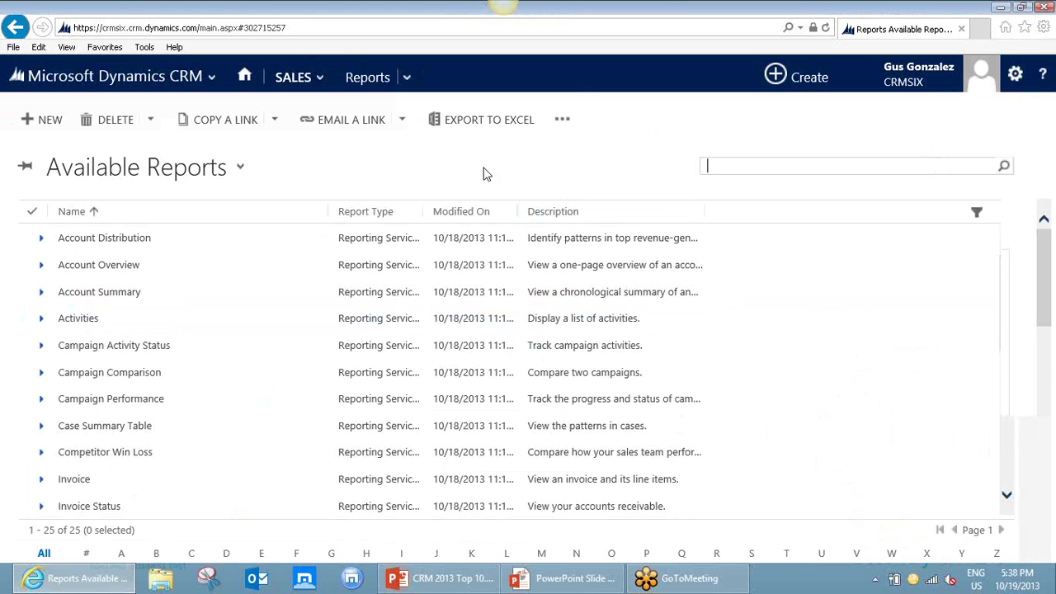
# - Run the "Progress against goals" report from the Available Reports list
pyautogui.scroll(-1, 277, 332)
pyautogui.scroll(-3, 278, 332)
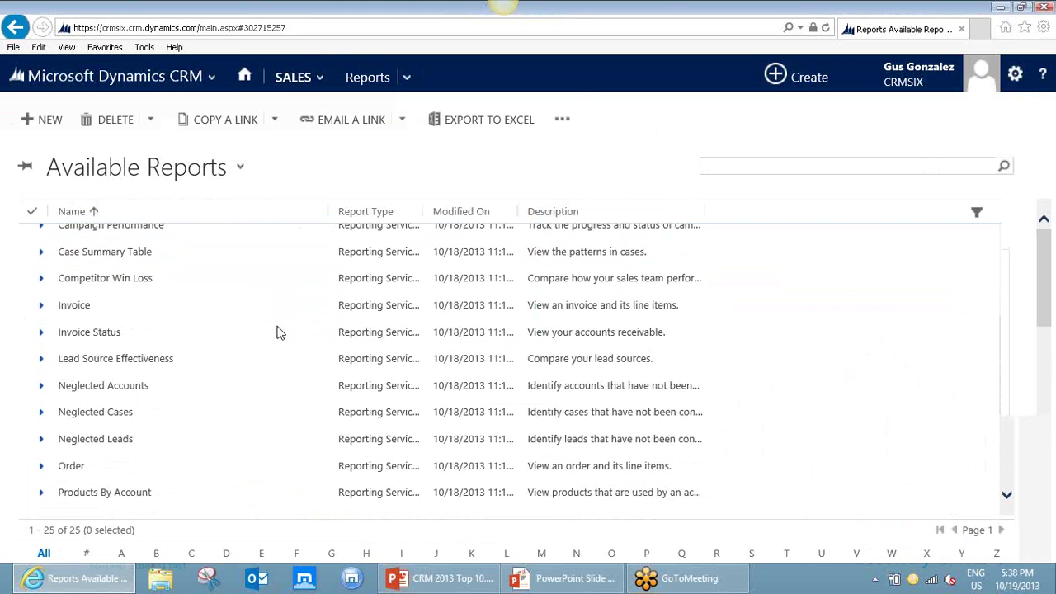
pyautogui.scroll(-2, 277, 332)
pyautogui.scroll(-1, 278, 331)
pyautogui.click(263, 419)
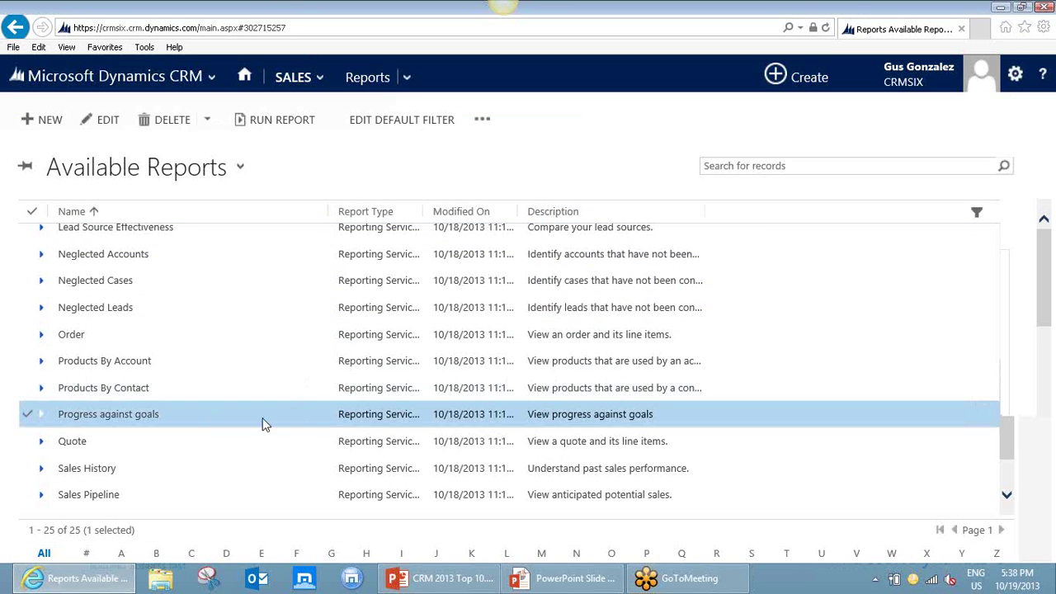
pyautogui.click(267, 128)
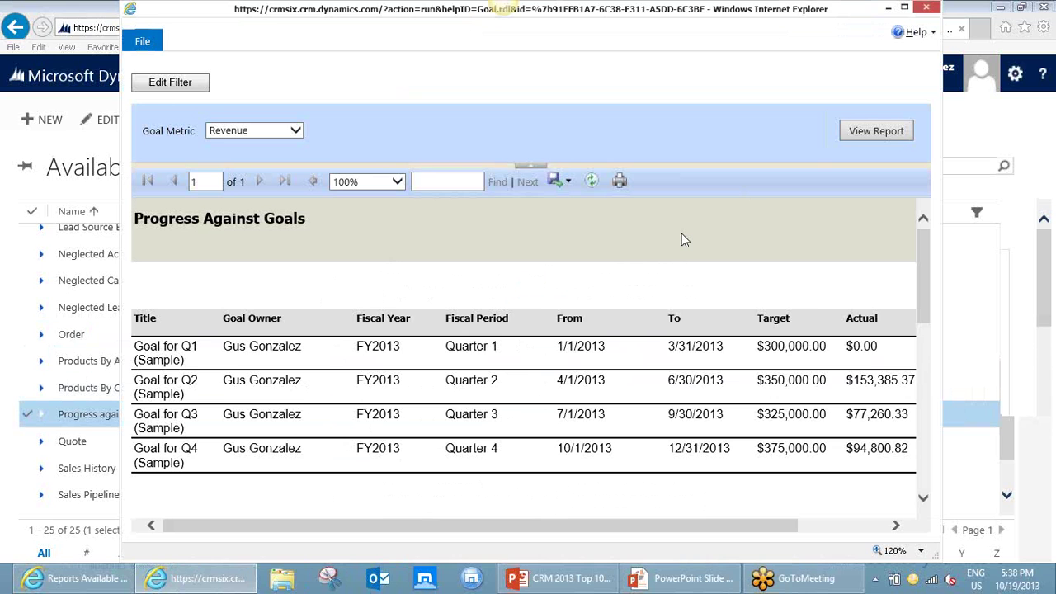
# - Show the report window full screen to reveal its web address, copy the full address, and leave full screen
pyautogui.press('F11')
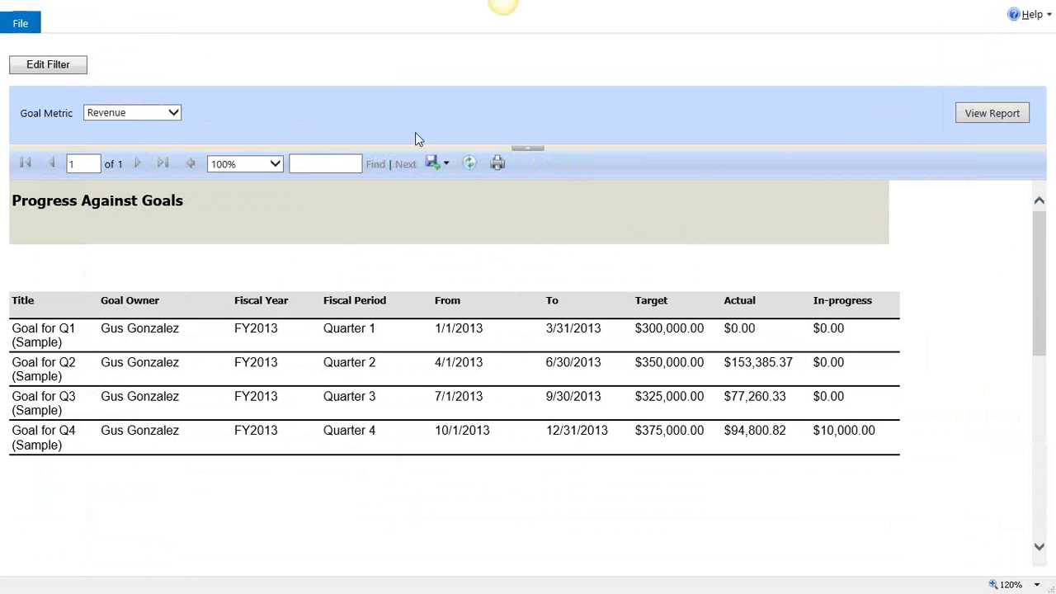
pyautogui.click(271, 16)
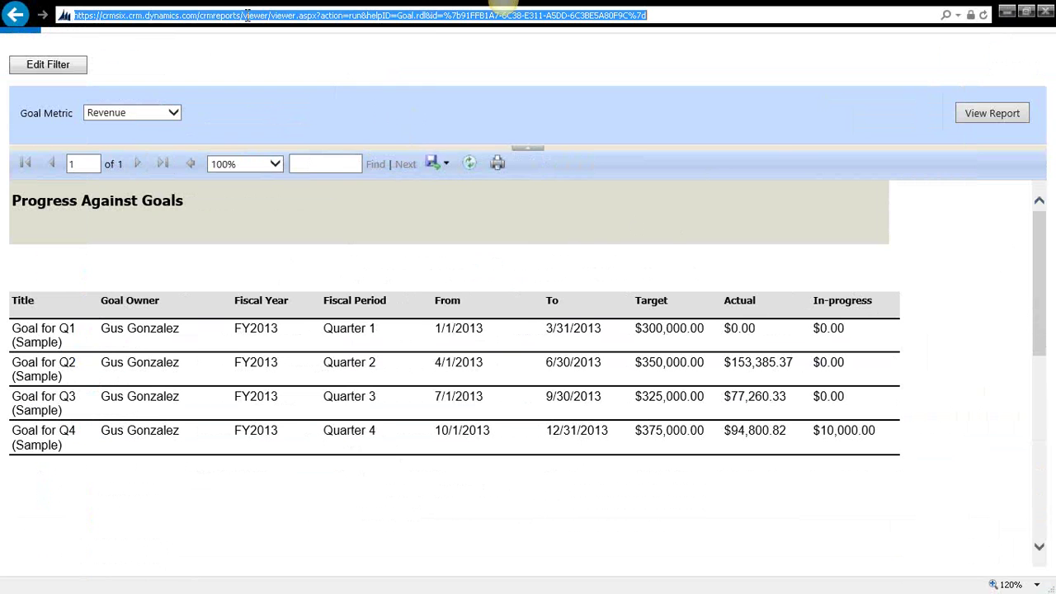
pyautogui.rightClick(247, 16)
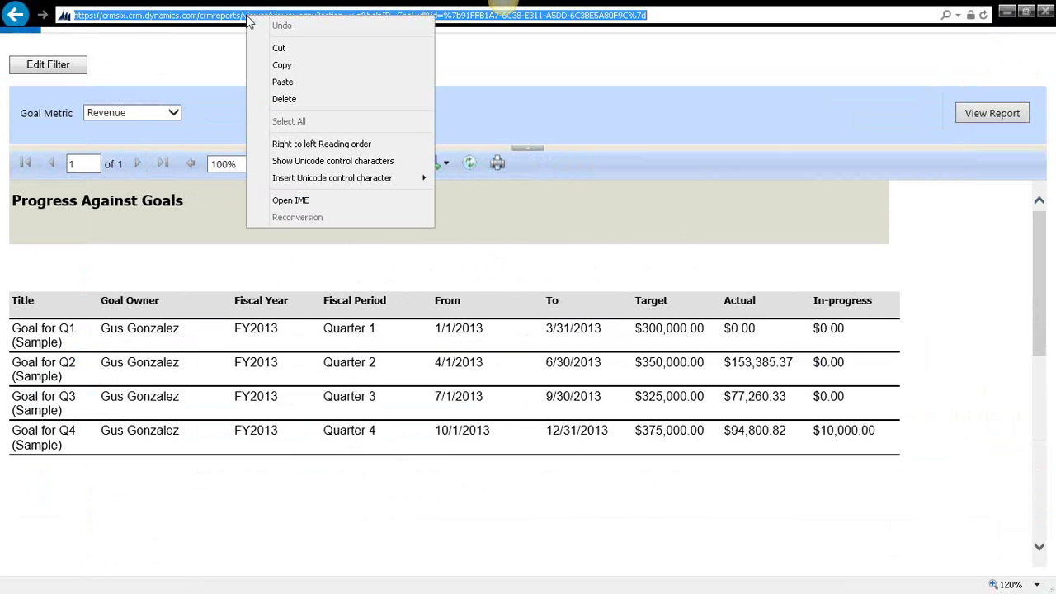
pyautogui.click(283, 65)
pyautogui.click(289, 77)
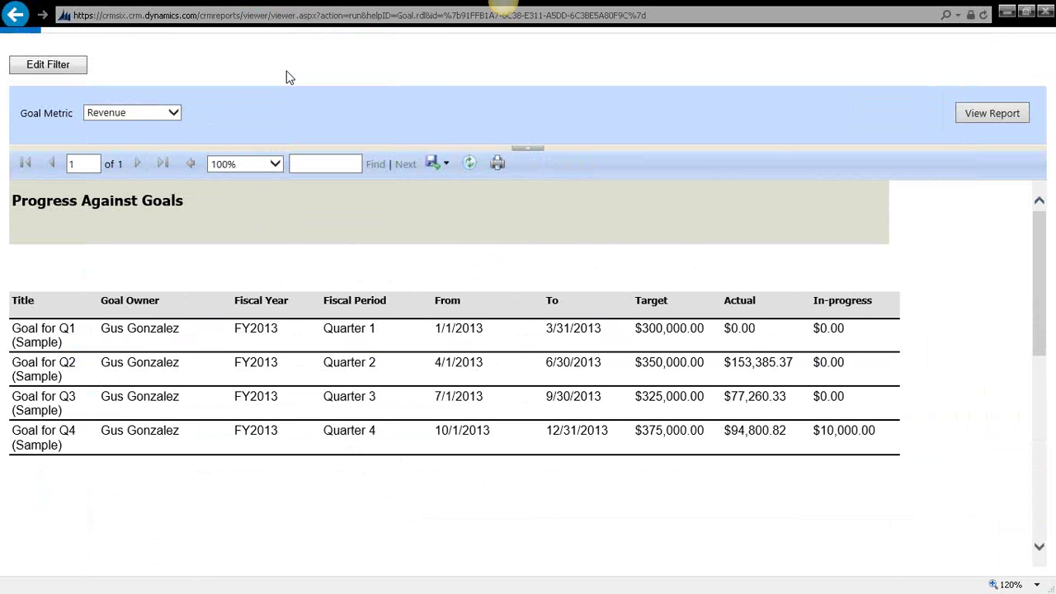
pyautogui.press('F11')
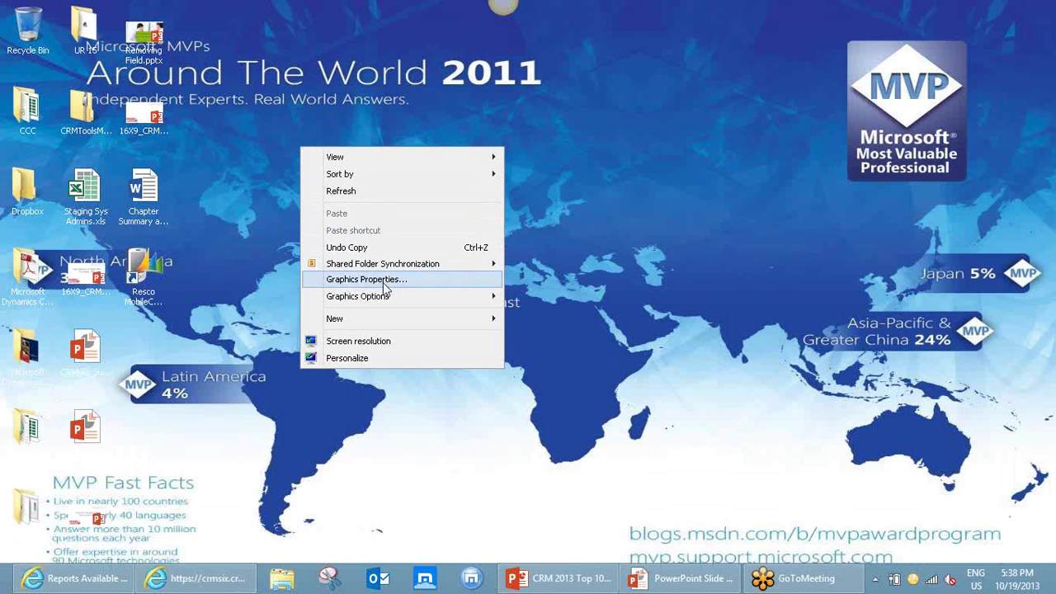
# - Start a new shortcut on the Windows desktop with the copied report address as its location
pyautogui.moveTo(419, 326)
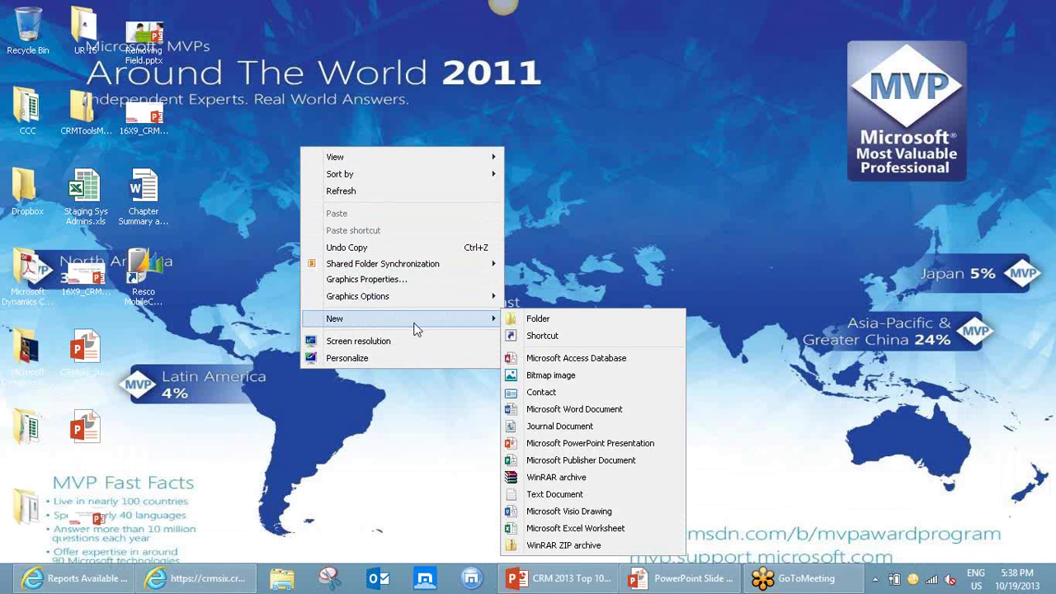
pyautogui.click(550, 338)
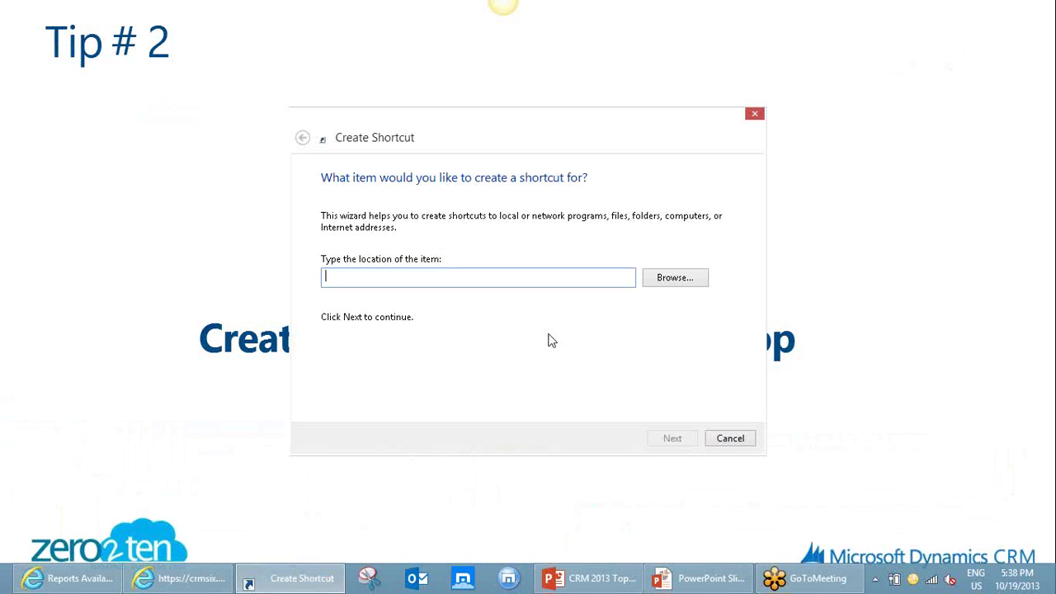
pyautogui.rightClick(354, 279)
pyautogui.click(404, 345)
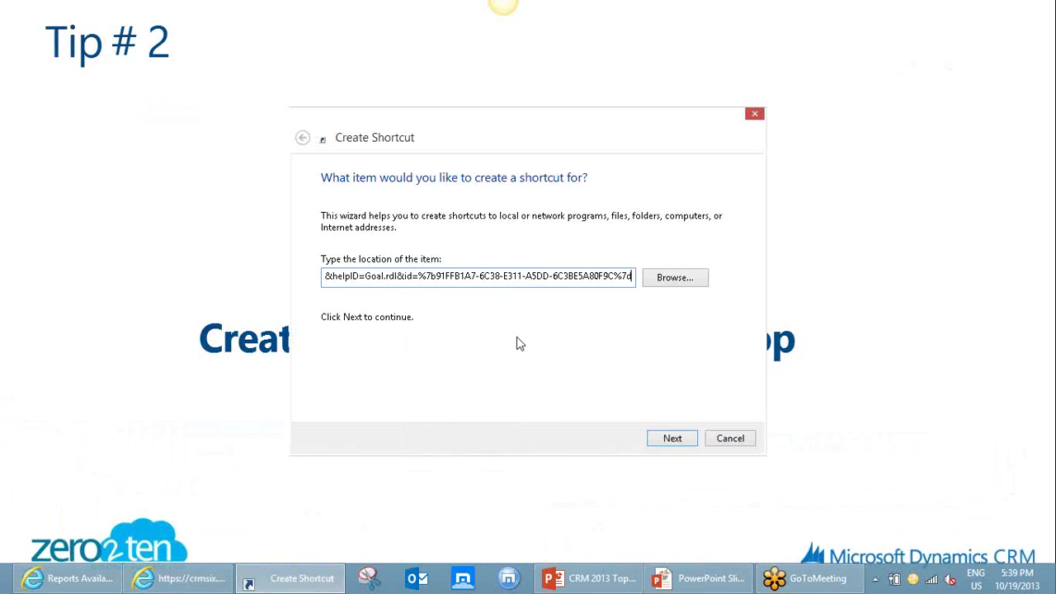
pyautogui.click(672, 438)
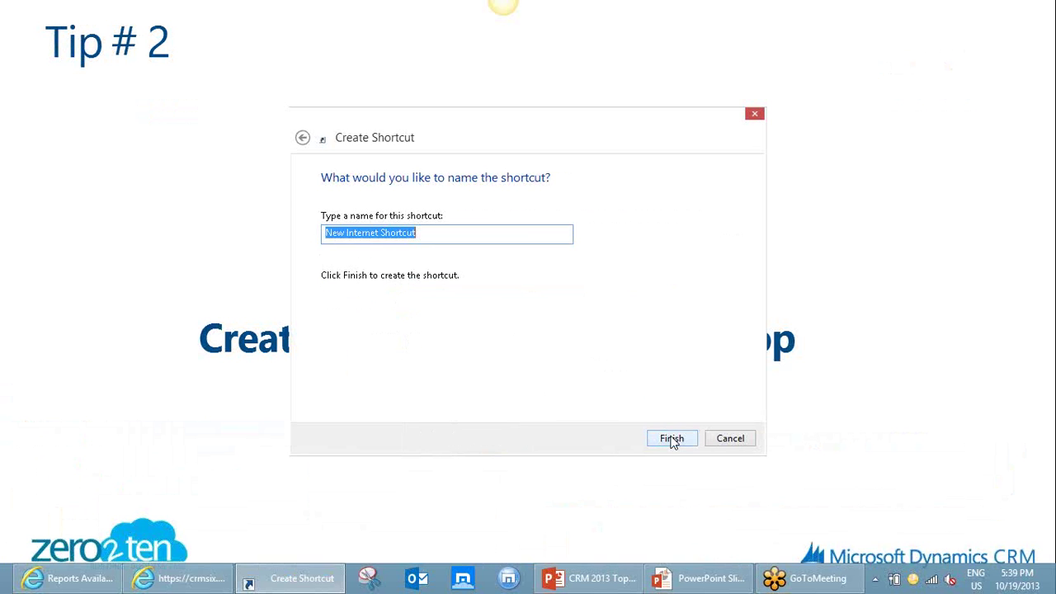
# - Name the shortcut "Goals Report", finish creating it, and open the report from the desktop
pyautogui.write('Progress again')
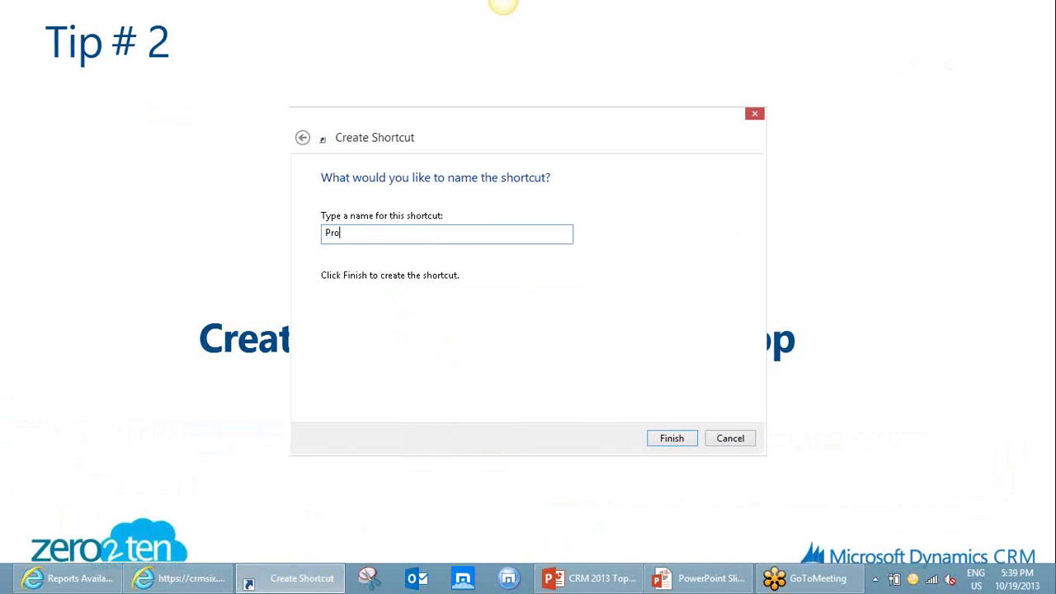
pyautogui.write('st Goals')
pyautogui.moveTo(394, 233); pyautogui.dragTo(325, 233)
pyautogui.press('Delete')
pyautogui.click(348, 233)
pyautogui.write('Report')
pyautogui.click(668, 439)
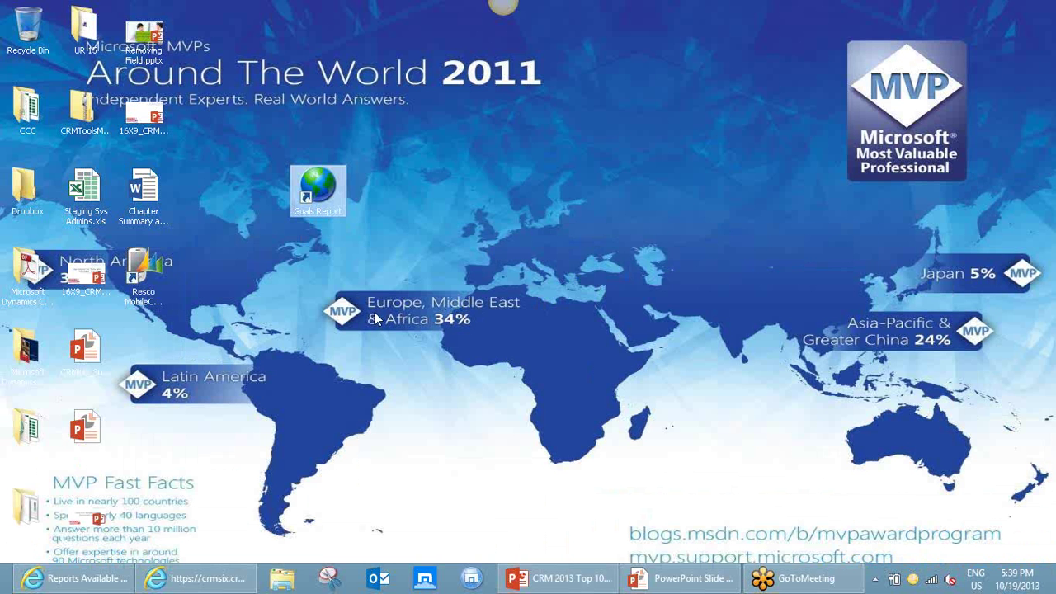
pyautogui.doubleClick(318, 188)
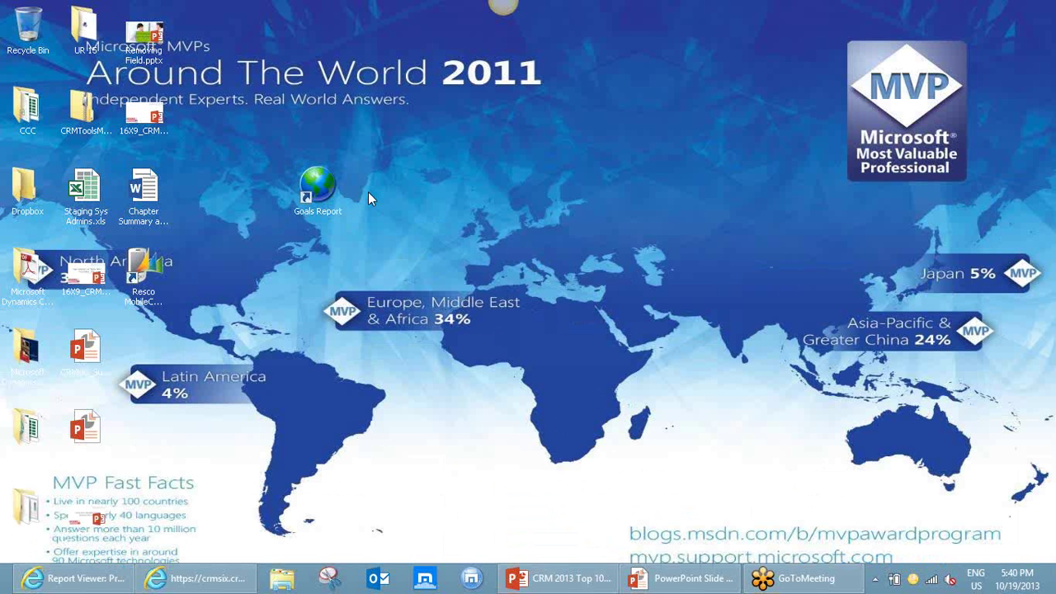
# - Open the roaming application data folder by running %appdata%
pyautogui.moveTo(2, 592)
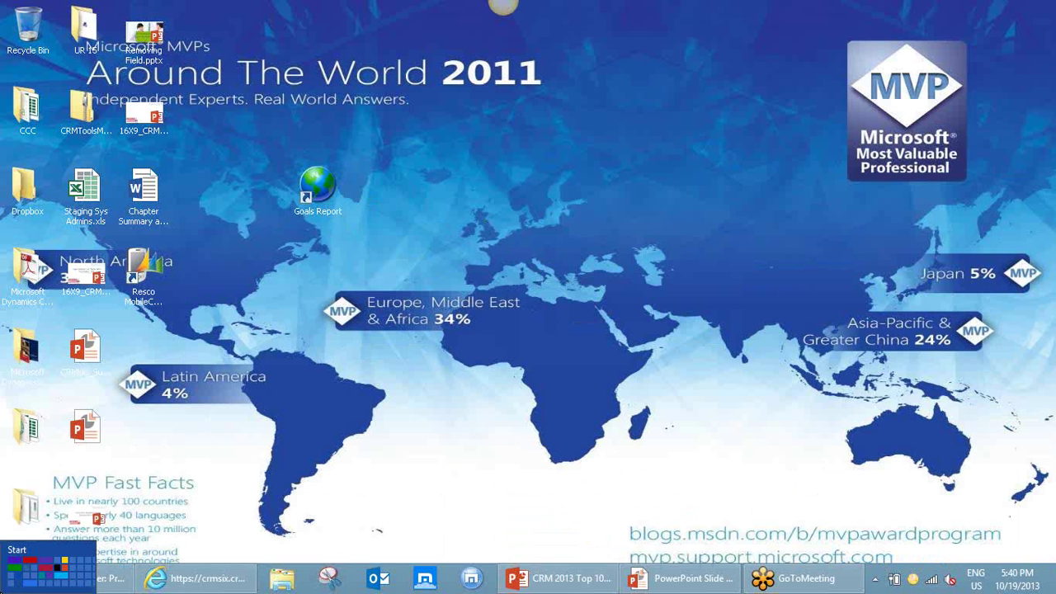
pyautogui.rightClick(5, 590)
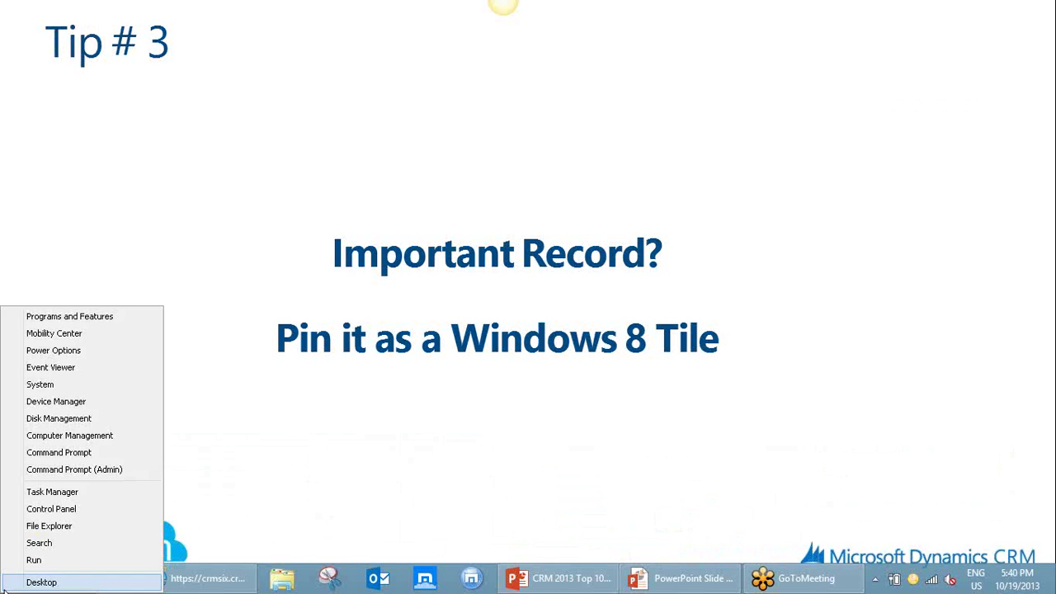
pyautogui.click(38, 563)
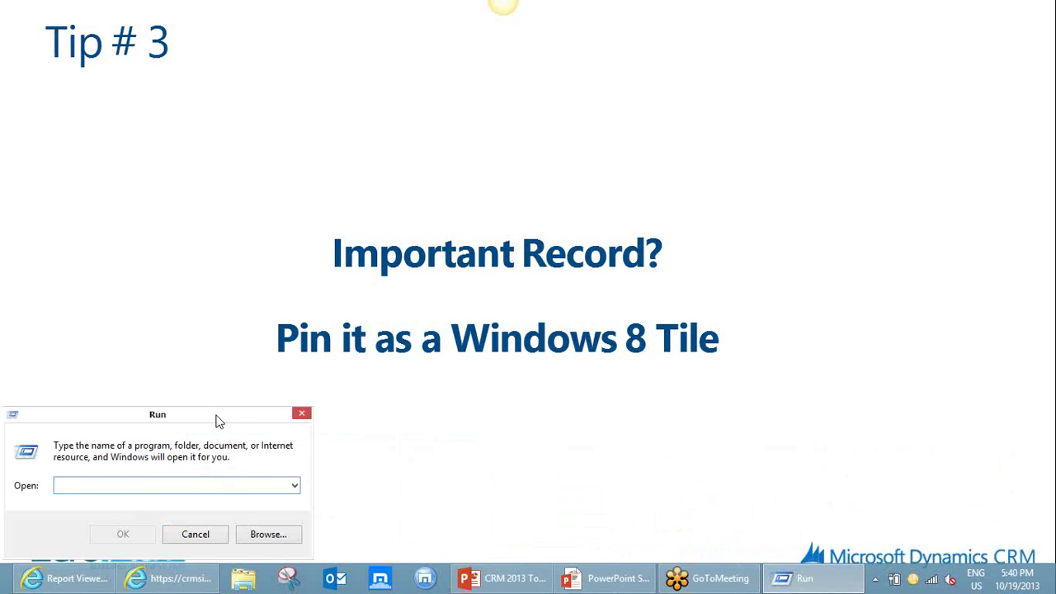
pyautogui.write('%appdata%')
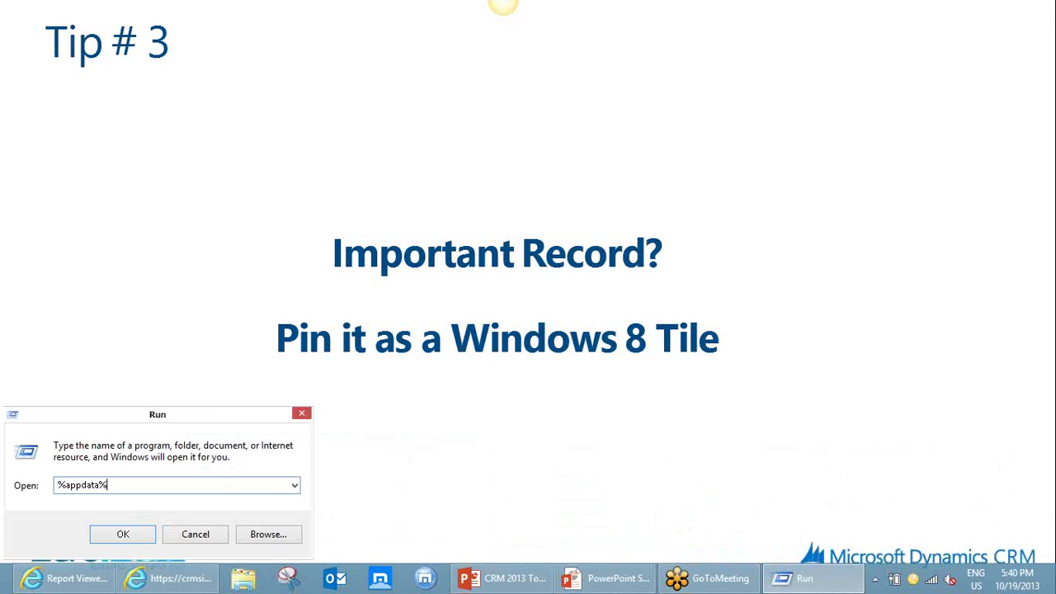
pyautogui.press('Return')
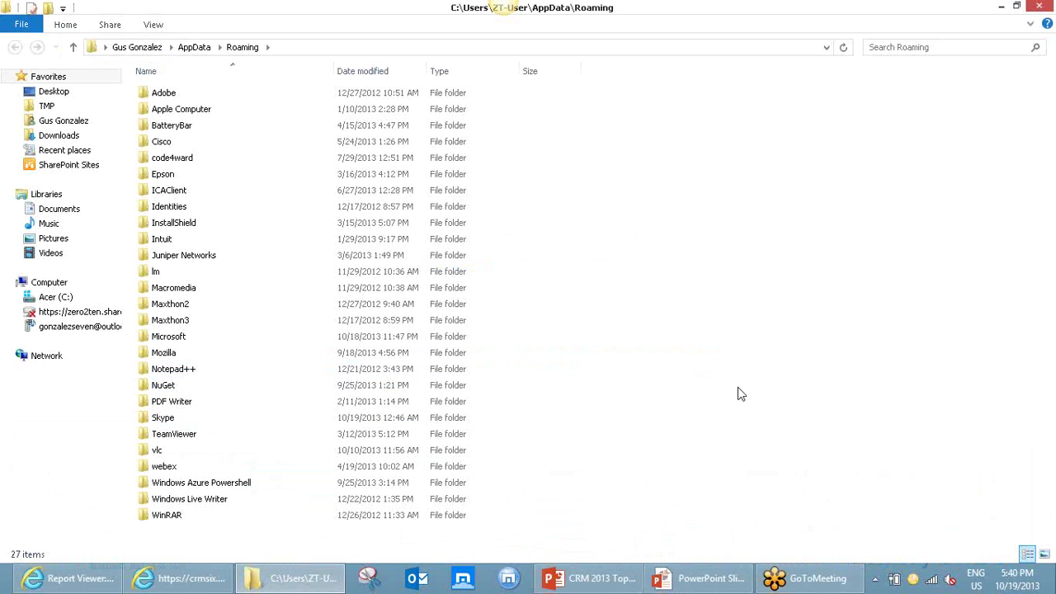
# - Navigate from the Roaming folder to Microsoft\Windows\Start Menu\Programs
pyautogui.click(180, 338)
pyautogui.doubleClick(180, 340)
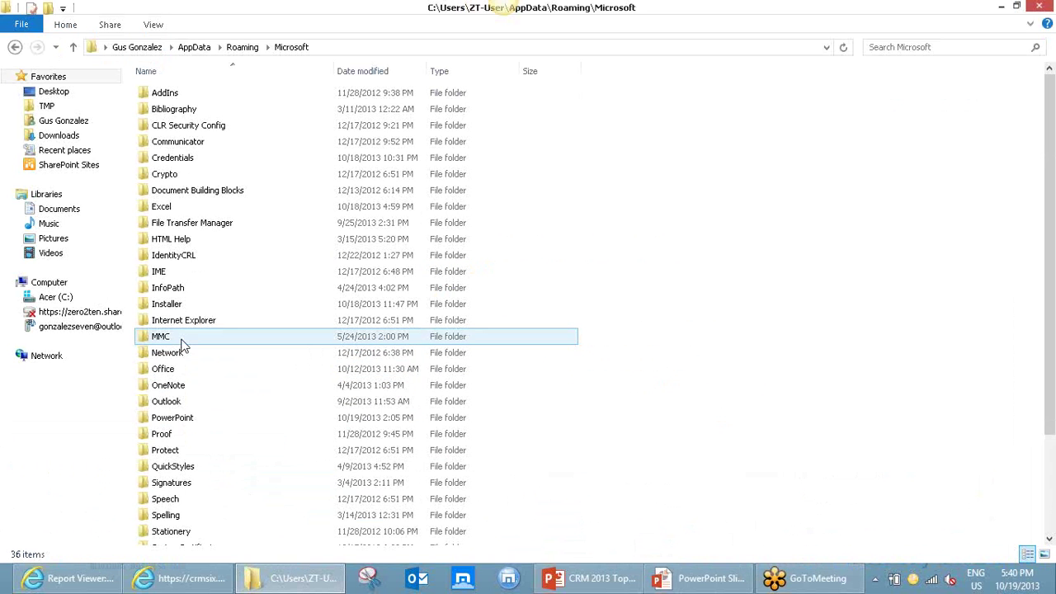
pyautogui.scroll(-3, 220, 438)
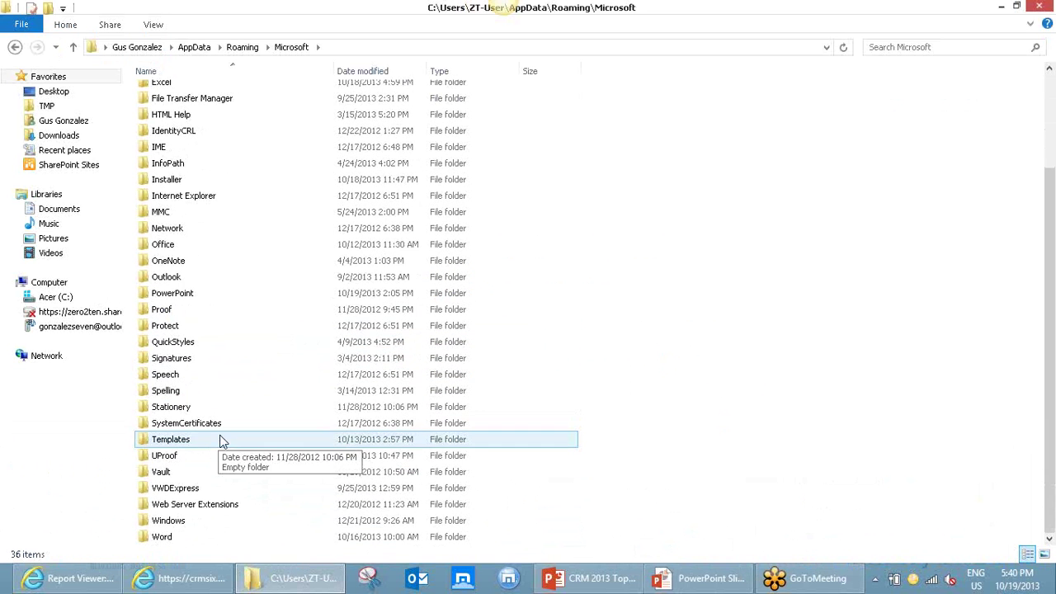
pyautogui.doubleClick(193, 520)
pyautogui.doubleClick(190, 227)
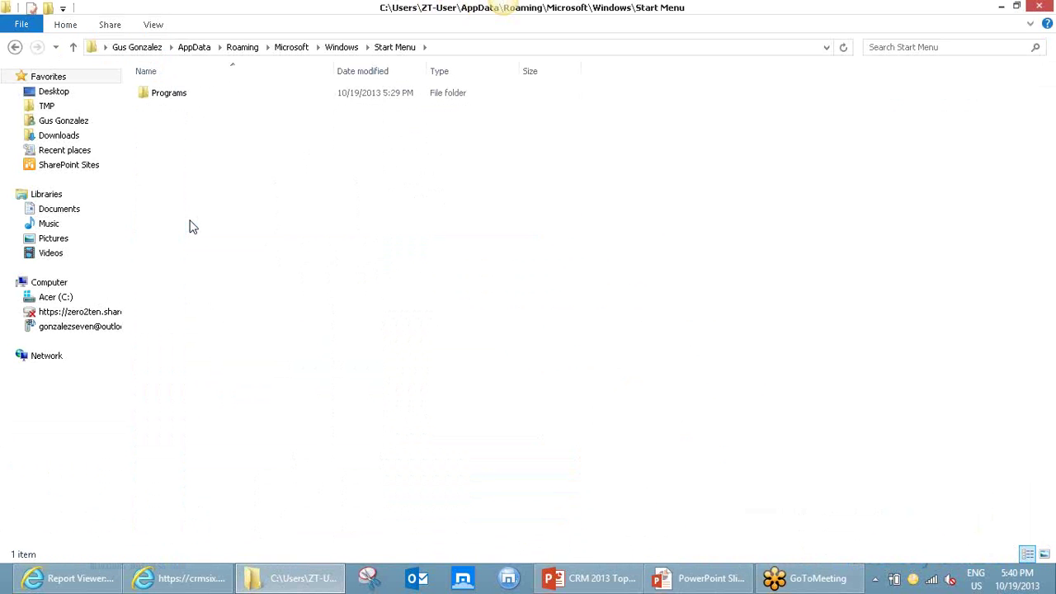
pyautogui.doubleClick(182, 97)
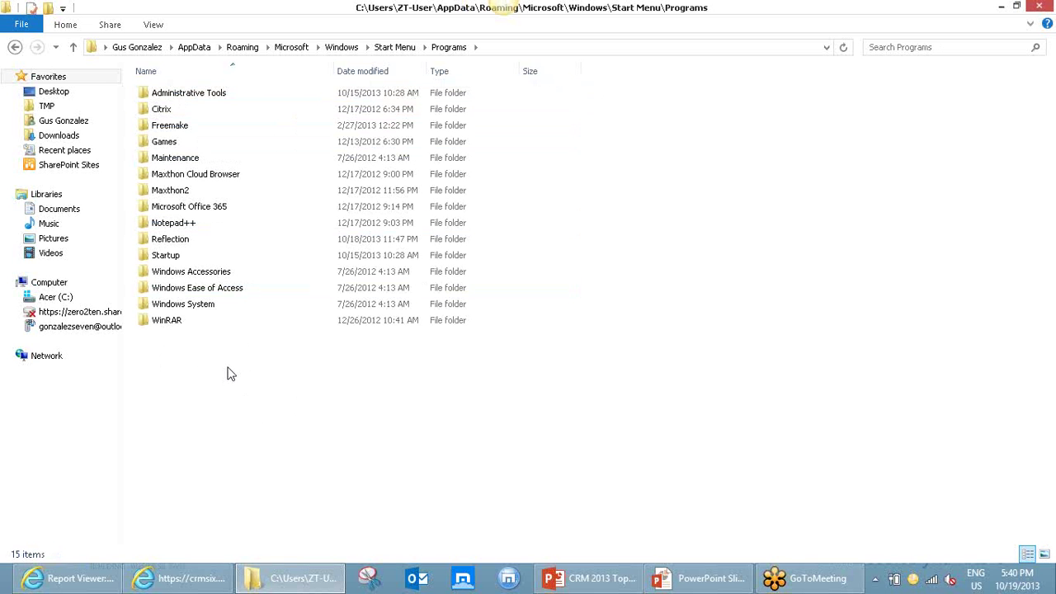
# - Copy the Goals Report shortcut from the desktop and paste it into the Start Menu Programs folder
pyautogui.click(1052, 581)
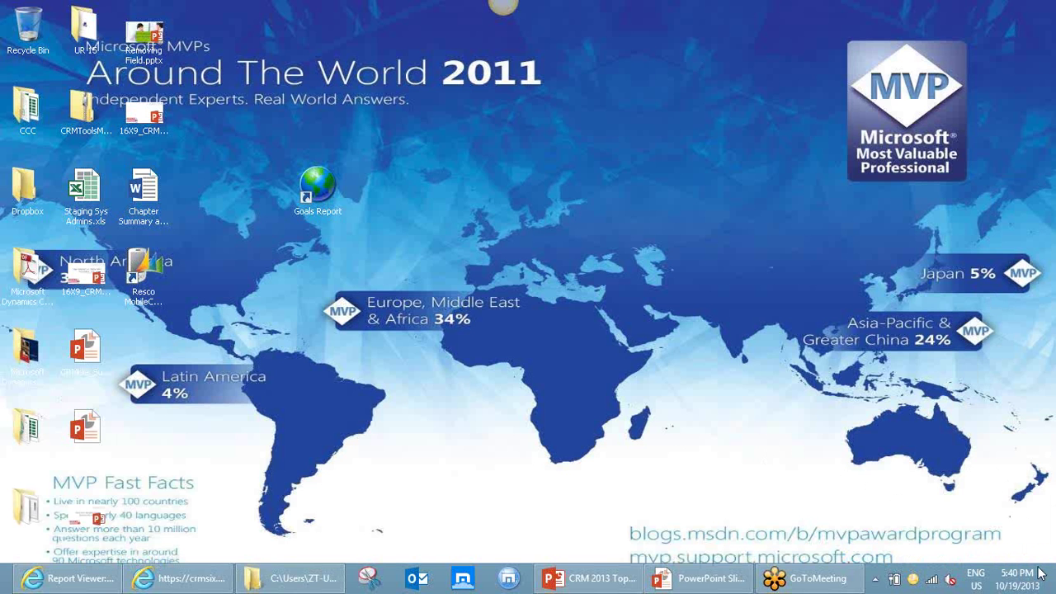
pyautogui.click(309, 184)
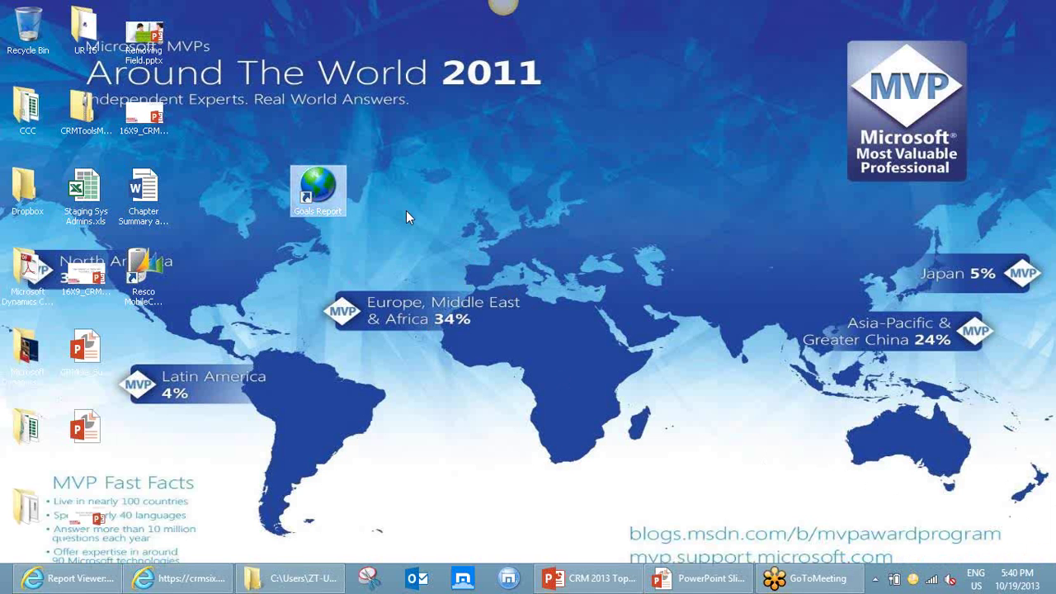
pyautogui.rightClick(317, 181)
pyautogui.click(369, 293)
pyautogui.click(291, 578)
pyautogui.rightClick(196, 361)
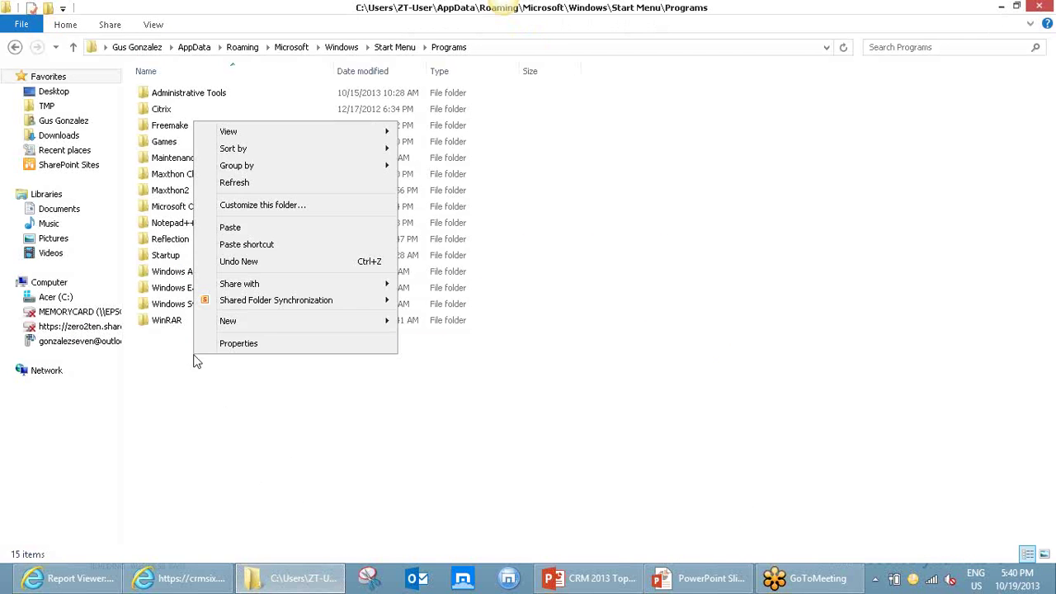
pyautogui.click(239, 227)
pyautogui.click(243, 387)
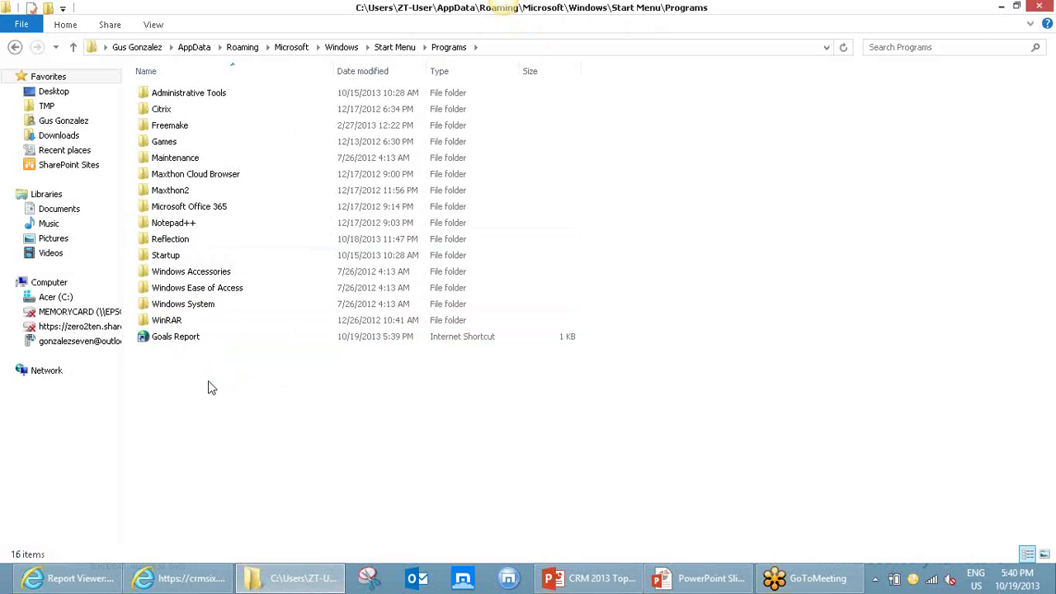
# - Search the installed apps for "goals" and pin Goals Report to the Start screen
pyautogui.click(10, 585)
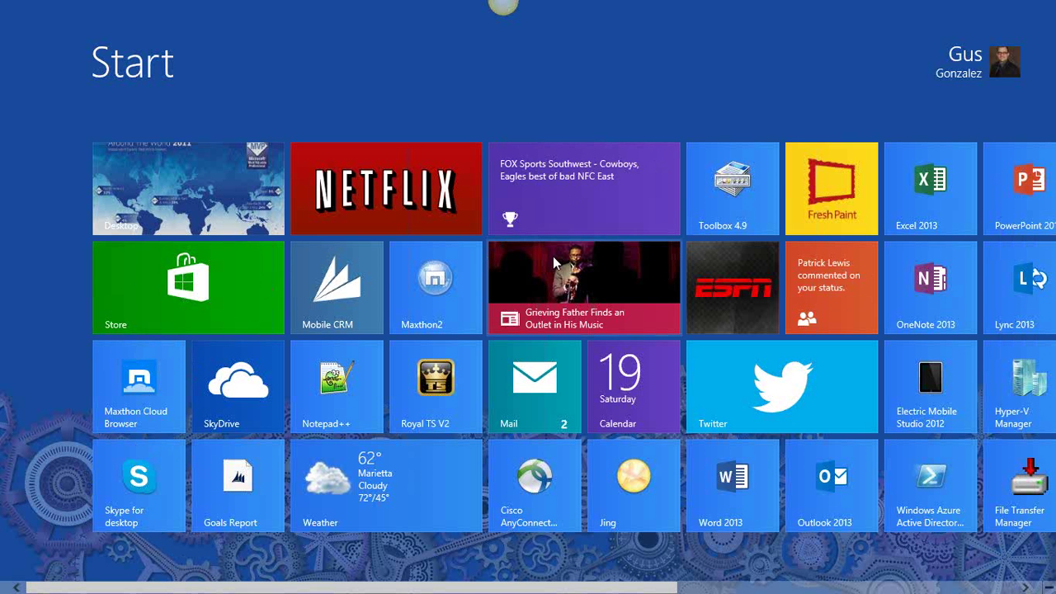
pyautogui.scroll(-5, 553, 256)
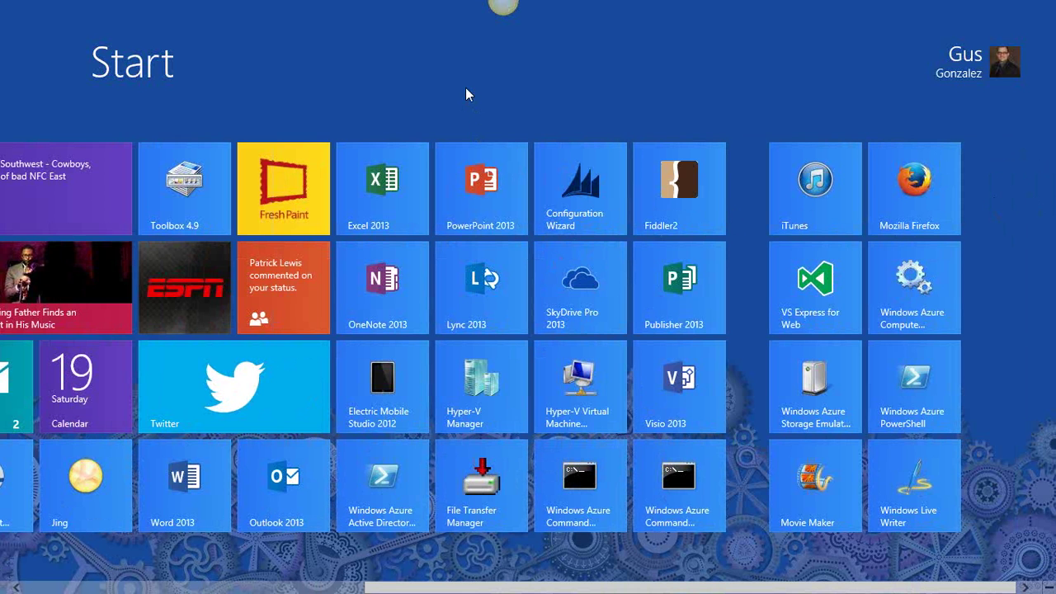
pyautogui.write('goals')
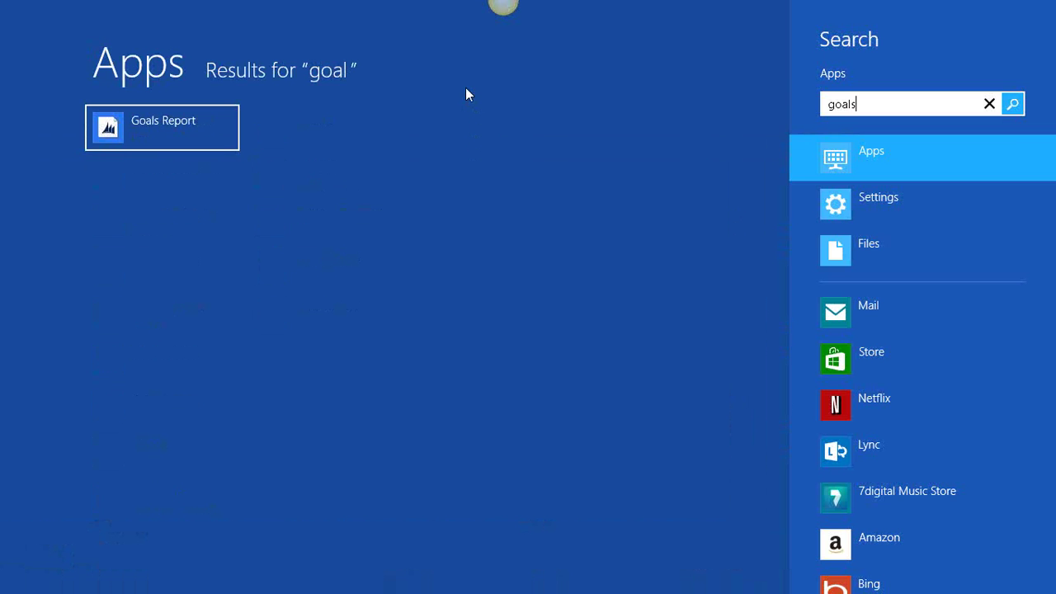
pyautogui.rightClick(158, 129)
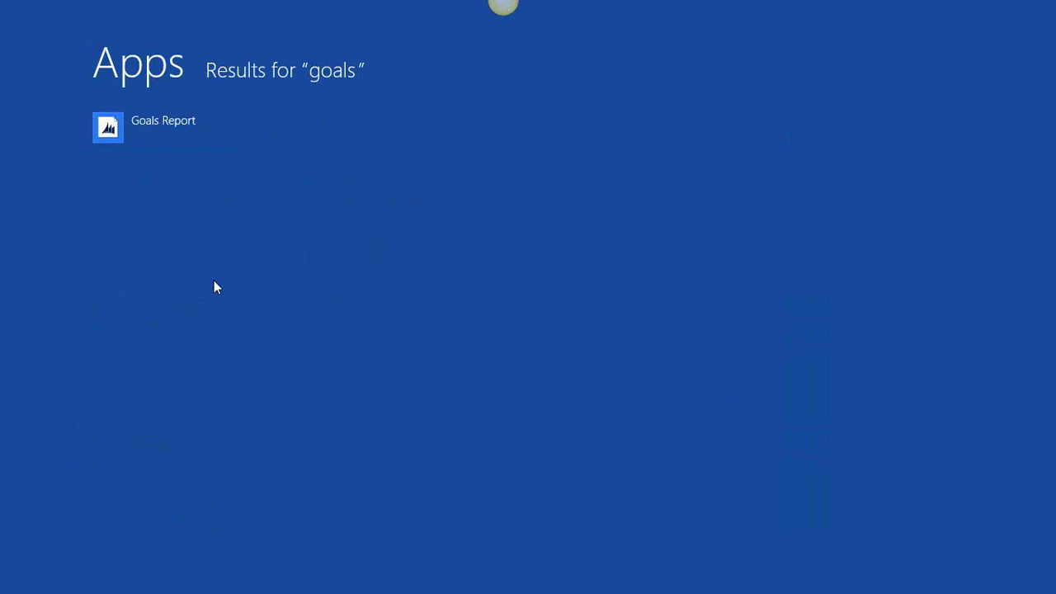
# - Move the Goals Report tile between the Skype for desktop and Weather tiles, and test it by opening the report and closing it again
pyautogui.press('super')
pyautogui.scroll(-5, 483, 243)
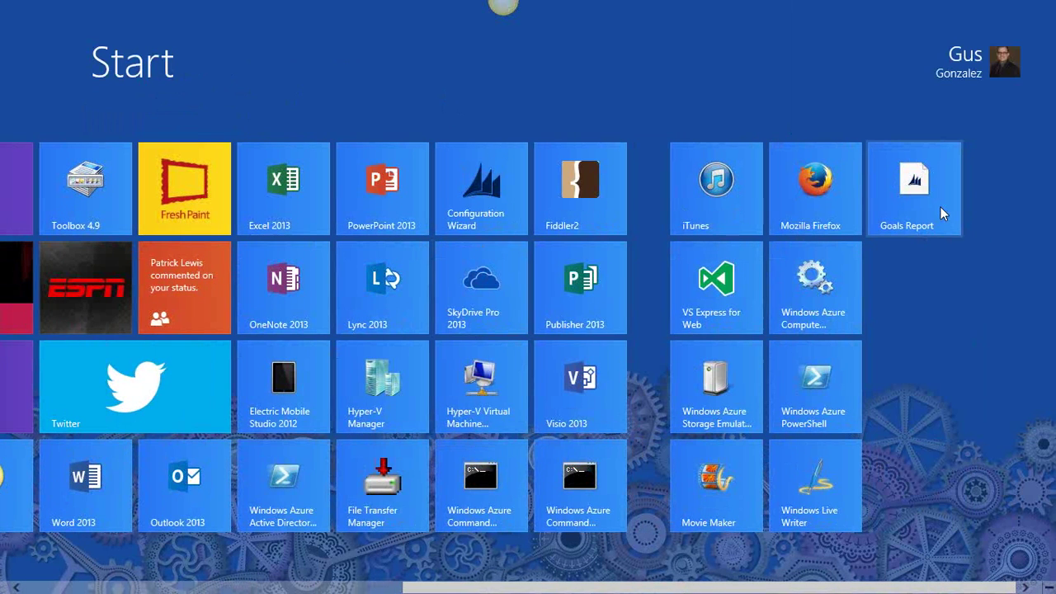
pyautogui.moveTo(944, 213); pyautogui.dragTo(247, 487)
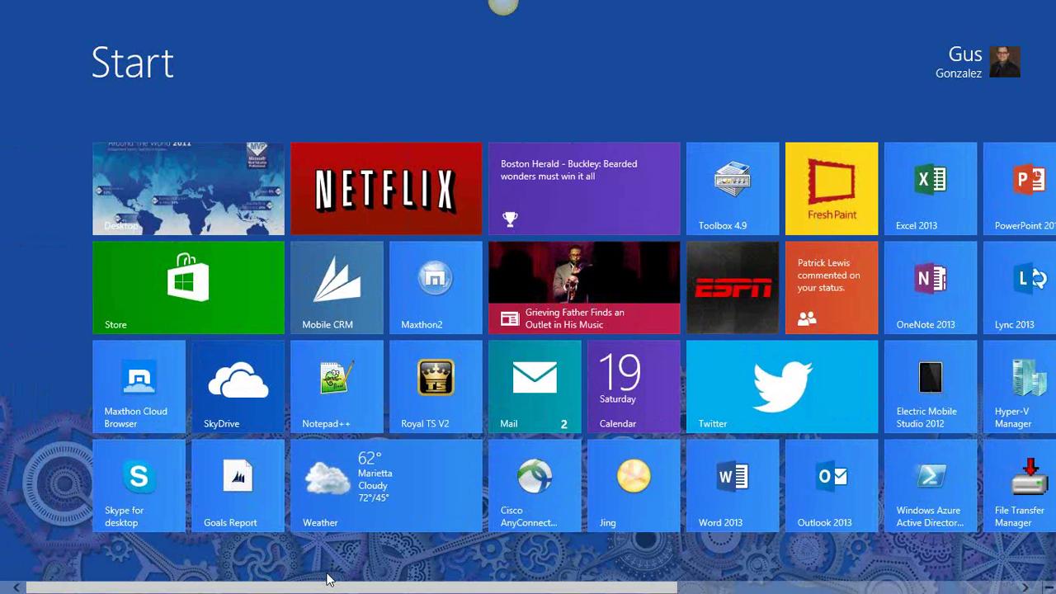
pyautogui.click(242, 482)
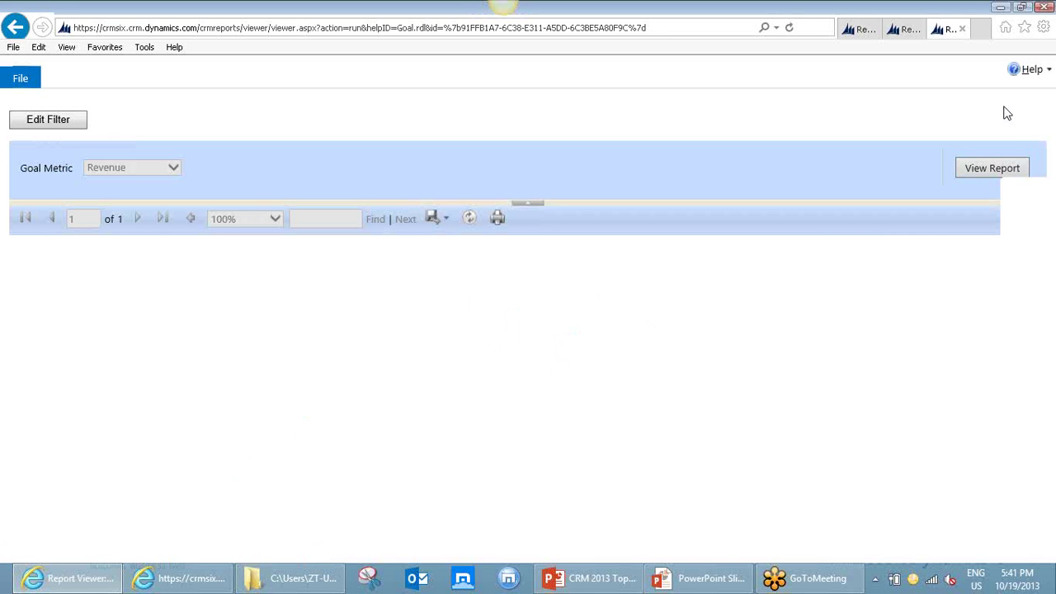
pyautogui.click(962, 29)
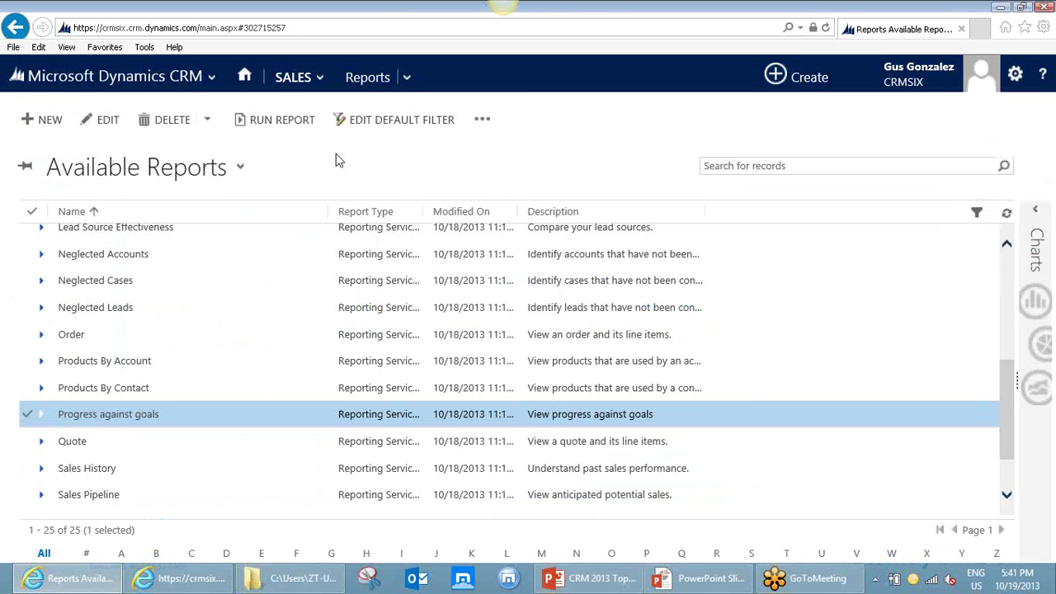
# - Open the Leads list in the Sales area and make Open Leads its default view
pyautogui.click(305, 79)
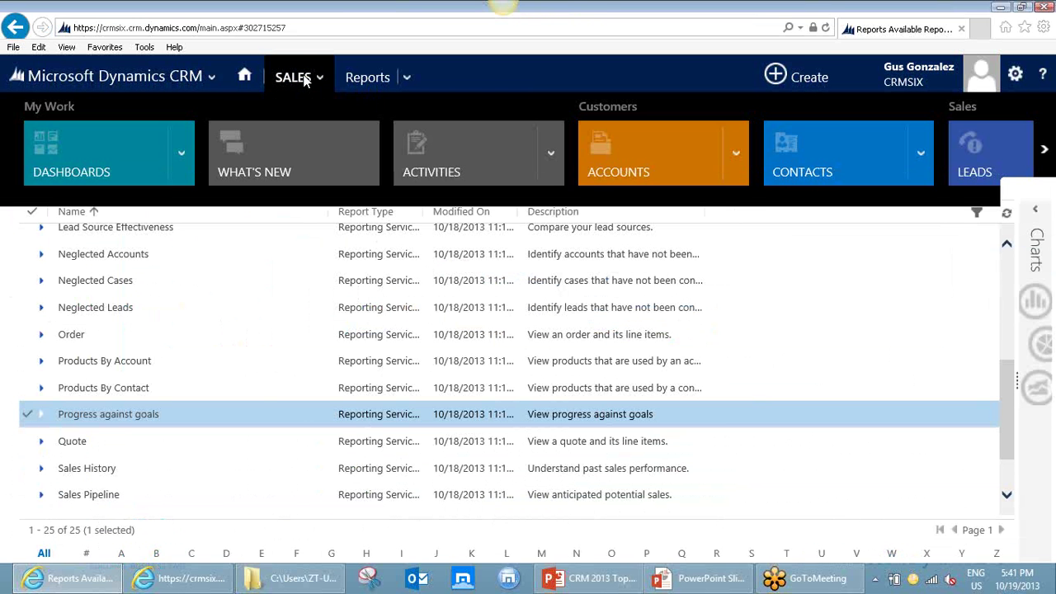
pyautogui.click(961, 147)
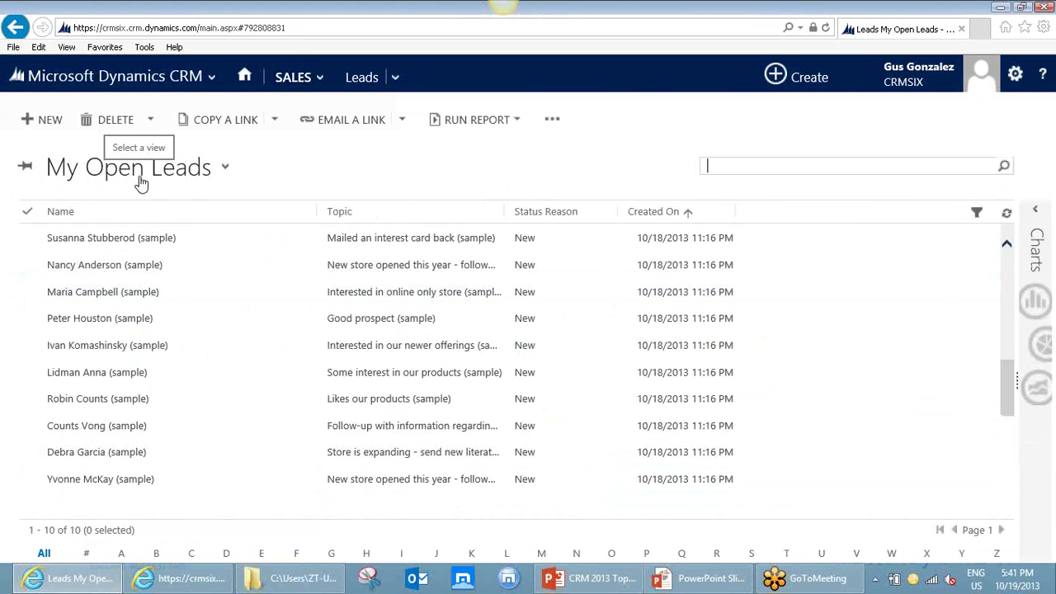
pyautogui.click(226, 175)
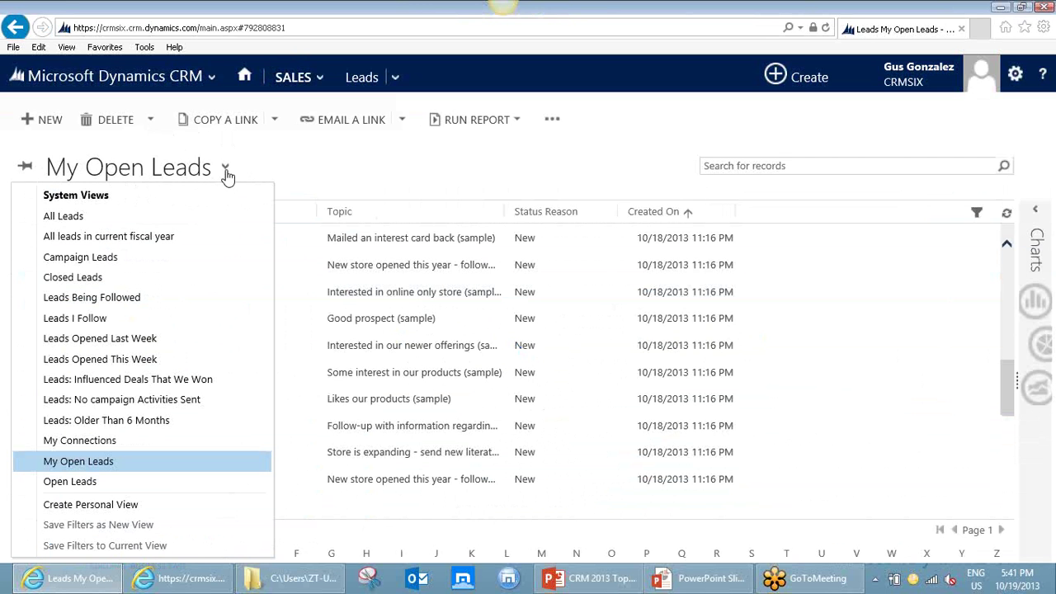
pyautogui.click(82, 482)
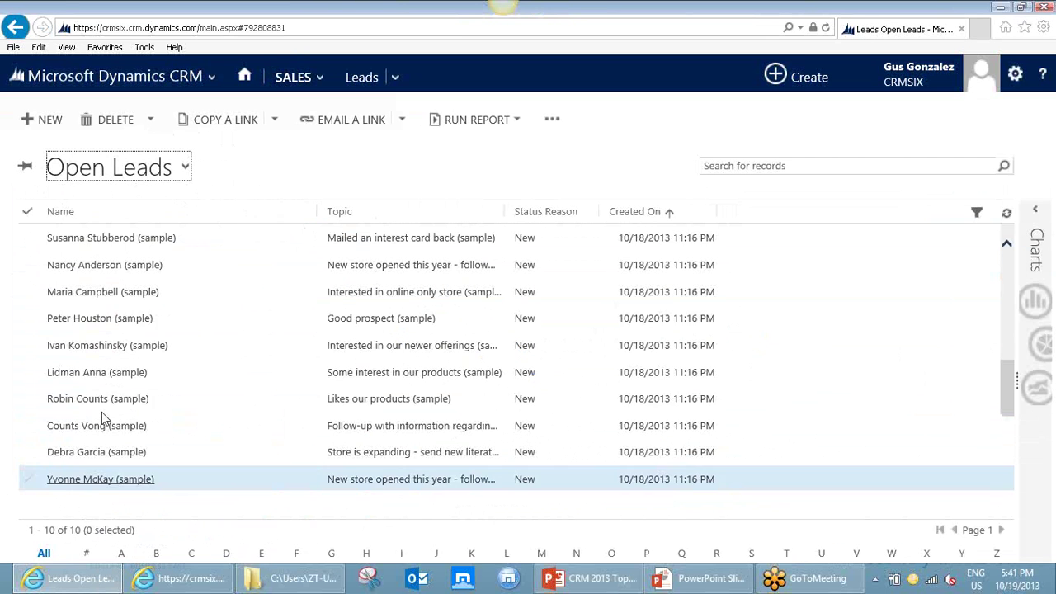
pyautogui.click(25, 168)
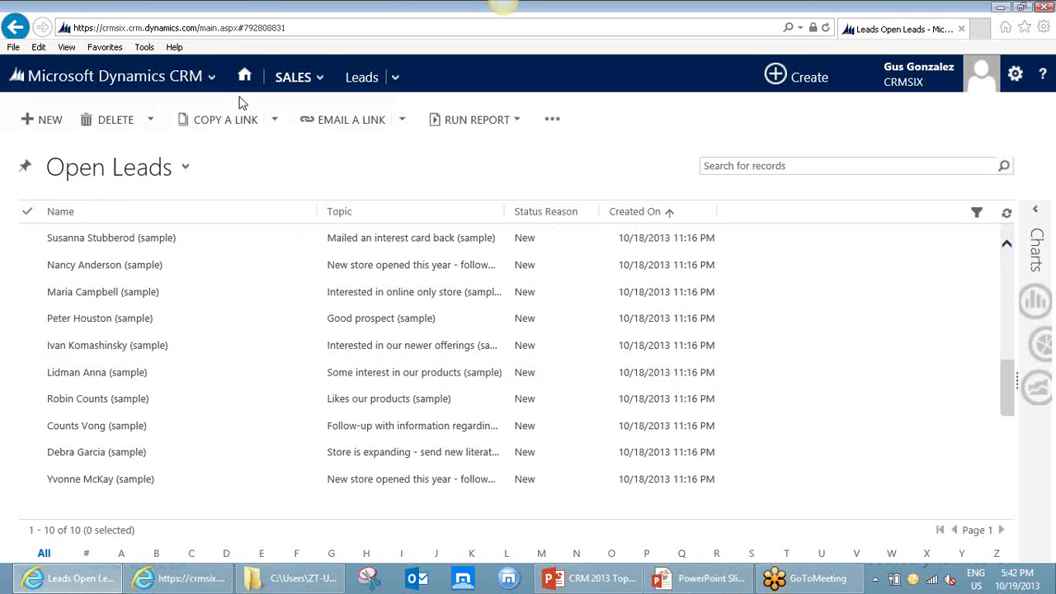
# - Open the Sales dashboards and set Marketing Dashboard as the default dashboard
pyautogui.click(285, 78)
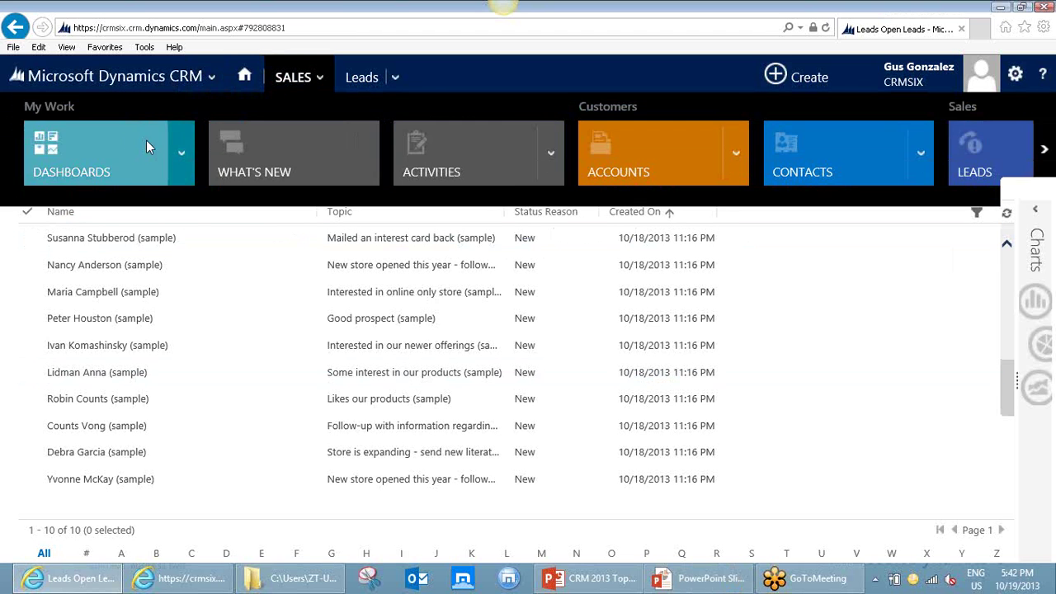
pyautogui.click(146, 142)
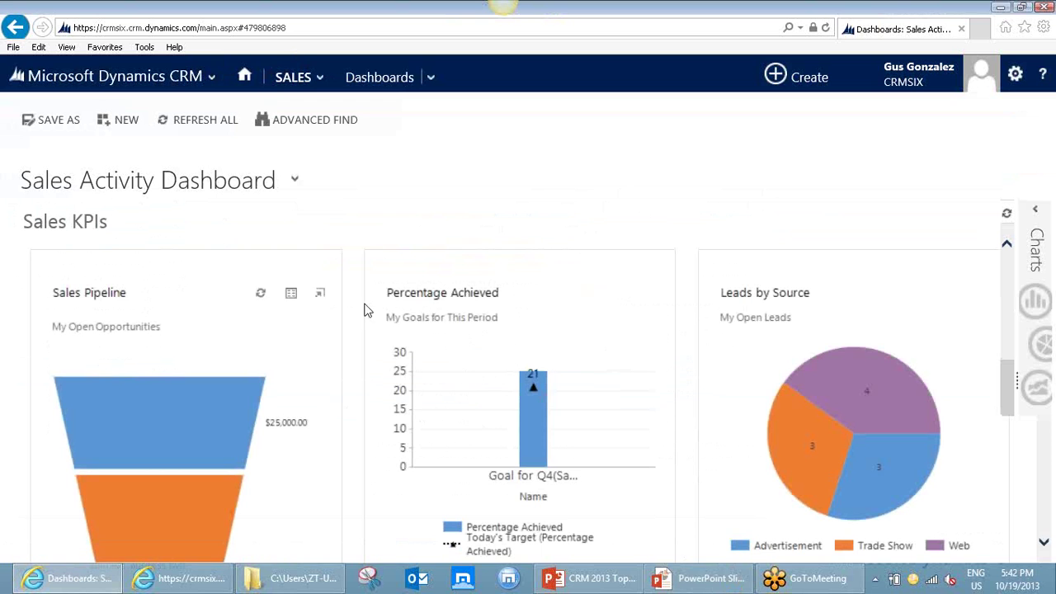
pyautogui.click(295, 183)
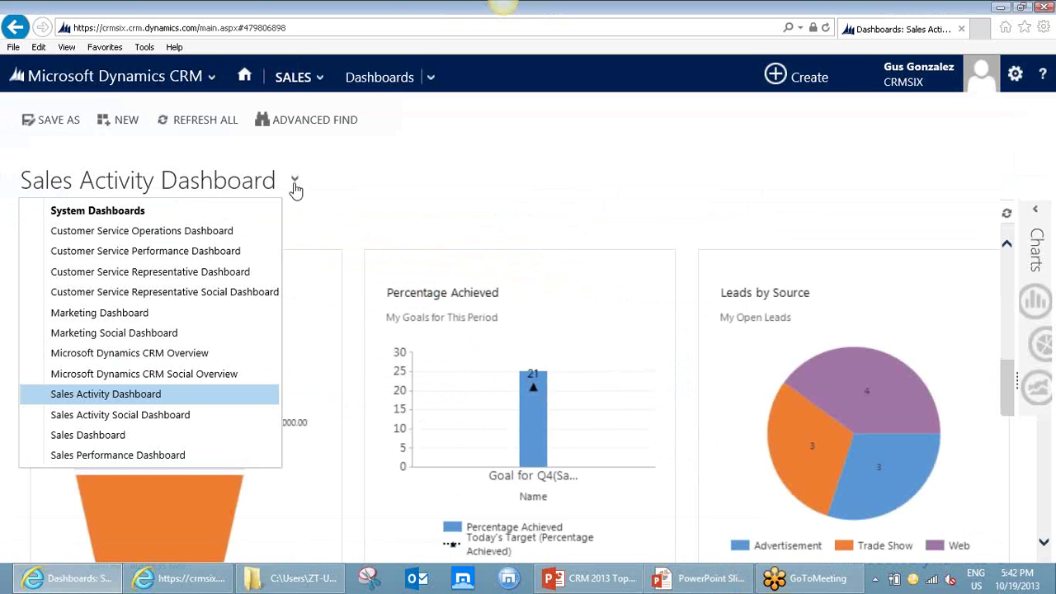
pyautogui.click(141, 314)
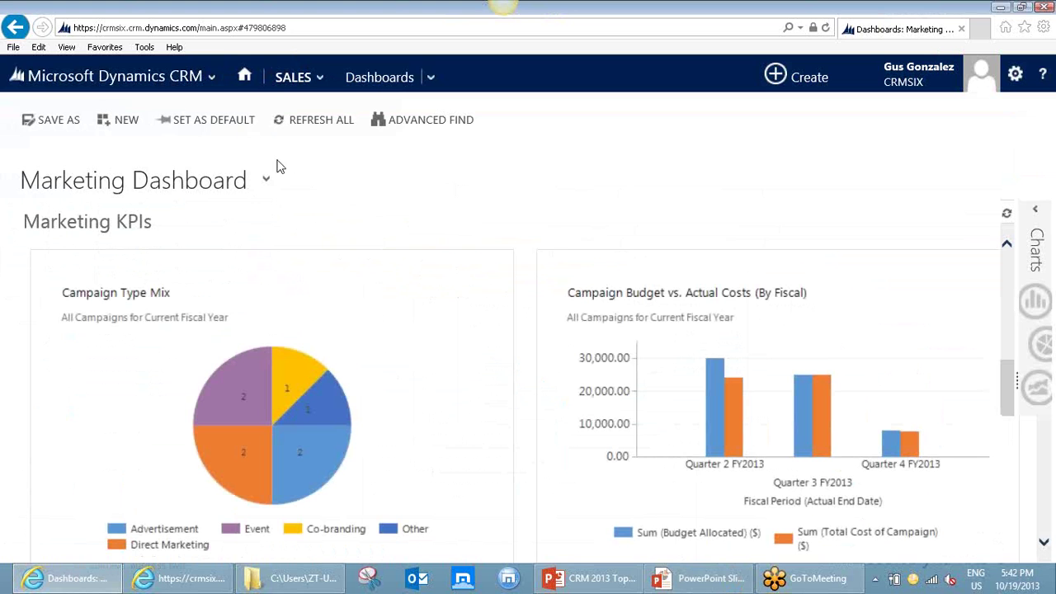
pyautogui.click(213, 120)
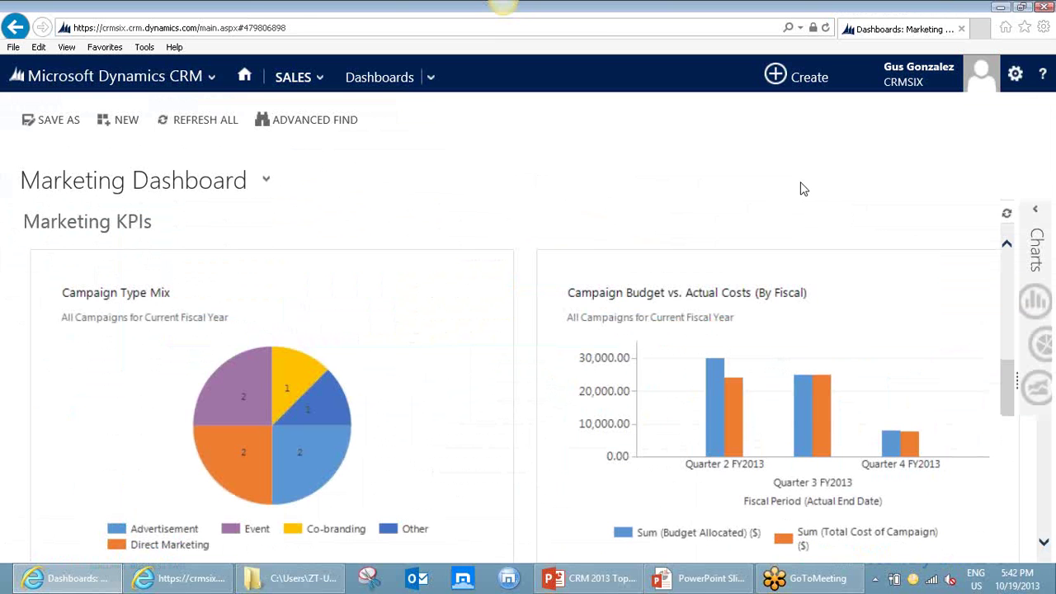
# - In the personal options, choose Service as the default pane and Cases as the default tab
pyautogui.click(1017, 75)
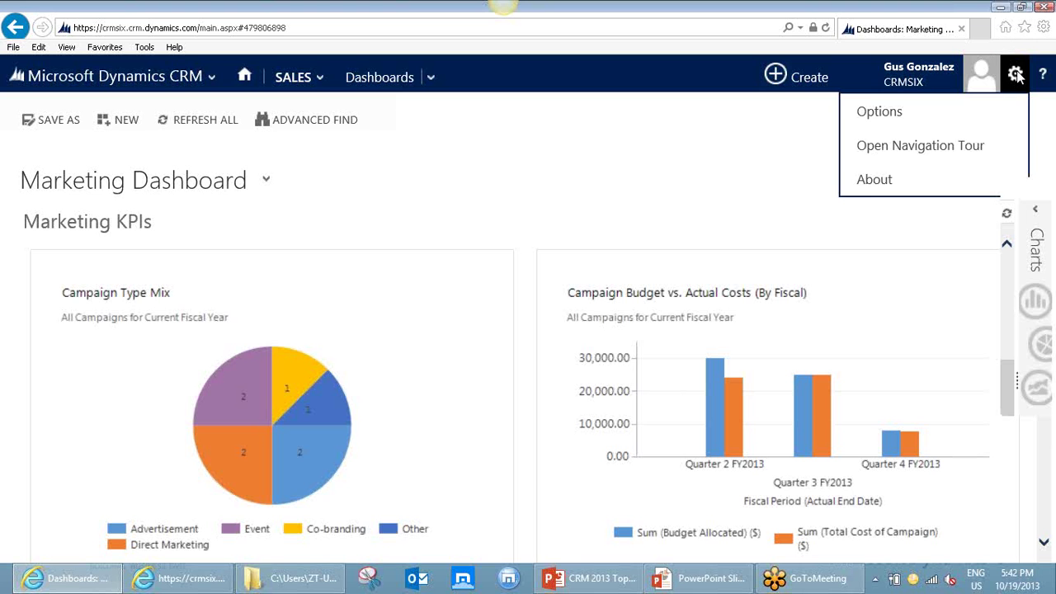
pyautogui.click(902, 119)
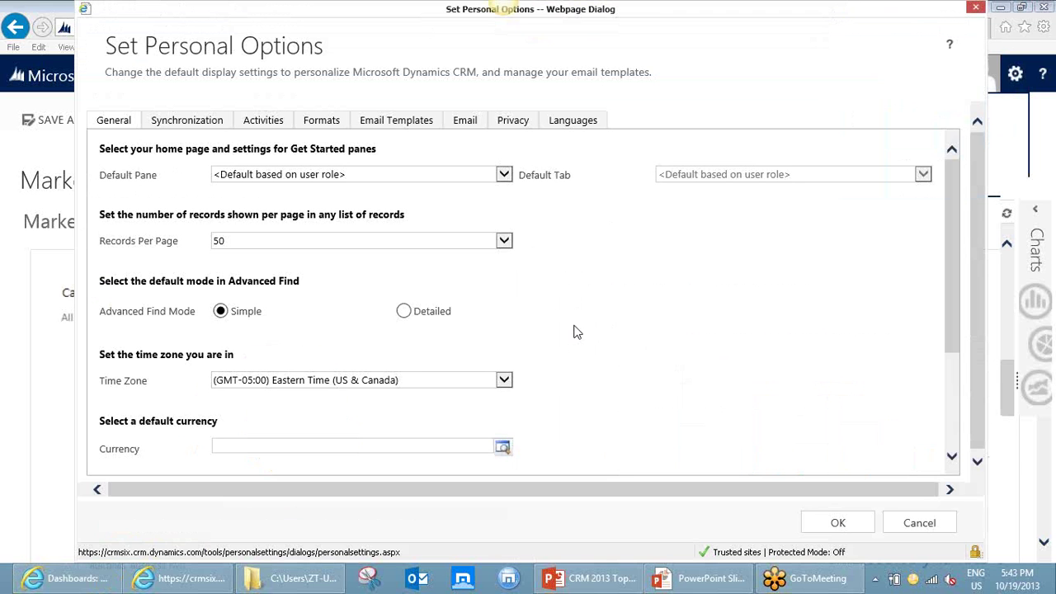
pyautogui.click(506, 174)
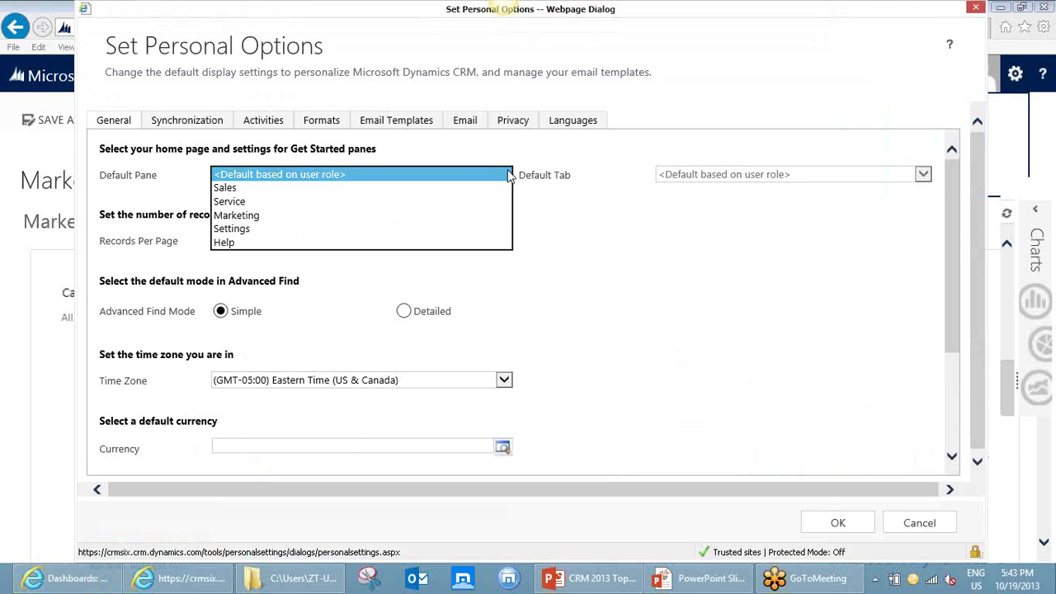
pyautogui.click(311, 203)
pyautogui.click(669, 180)
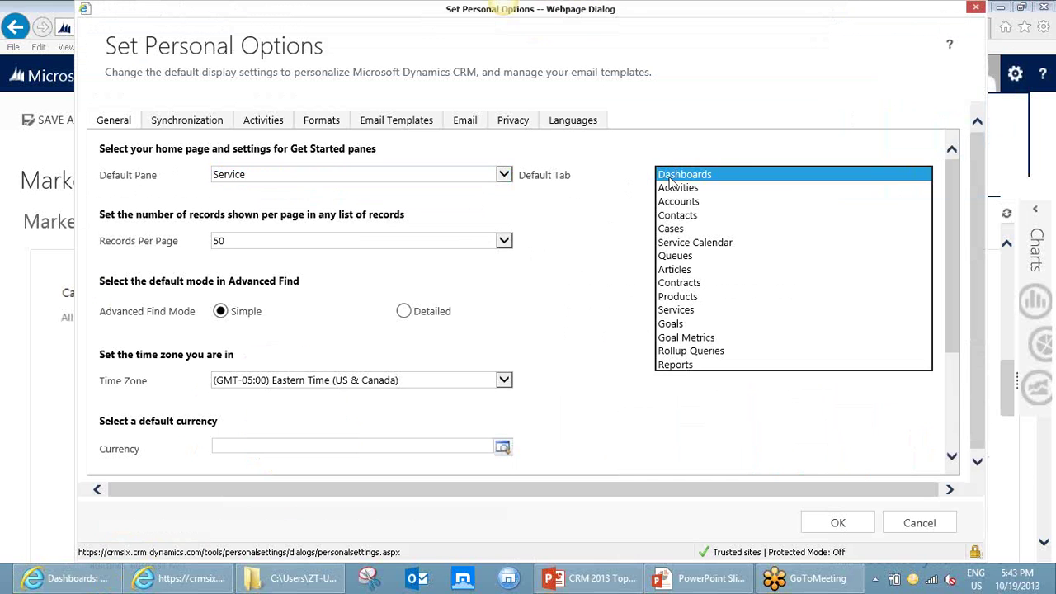
pyautogui.click(680, 231)
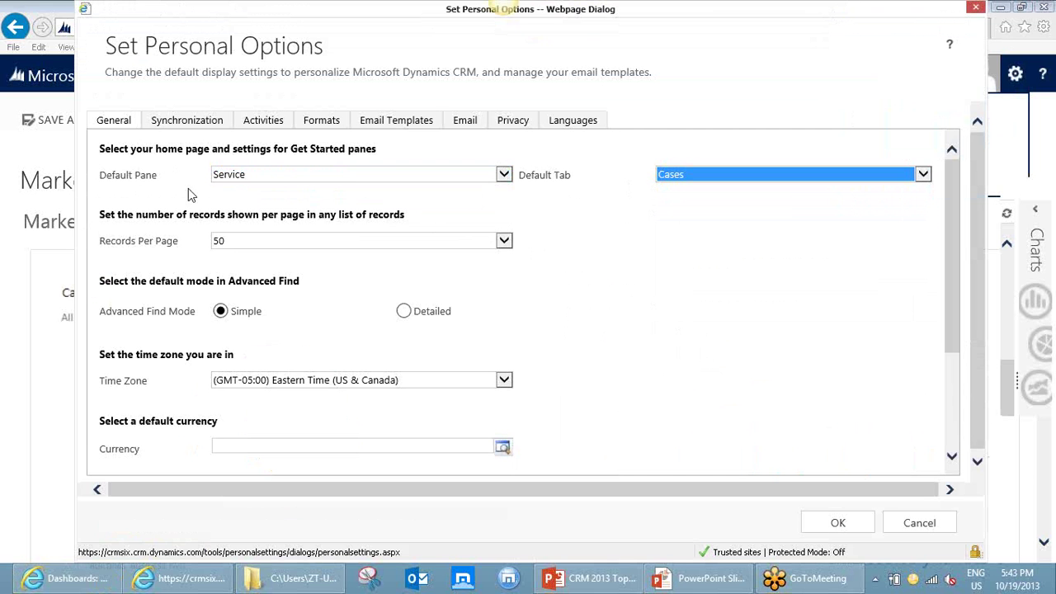
pyautogui.click(545, 217)
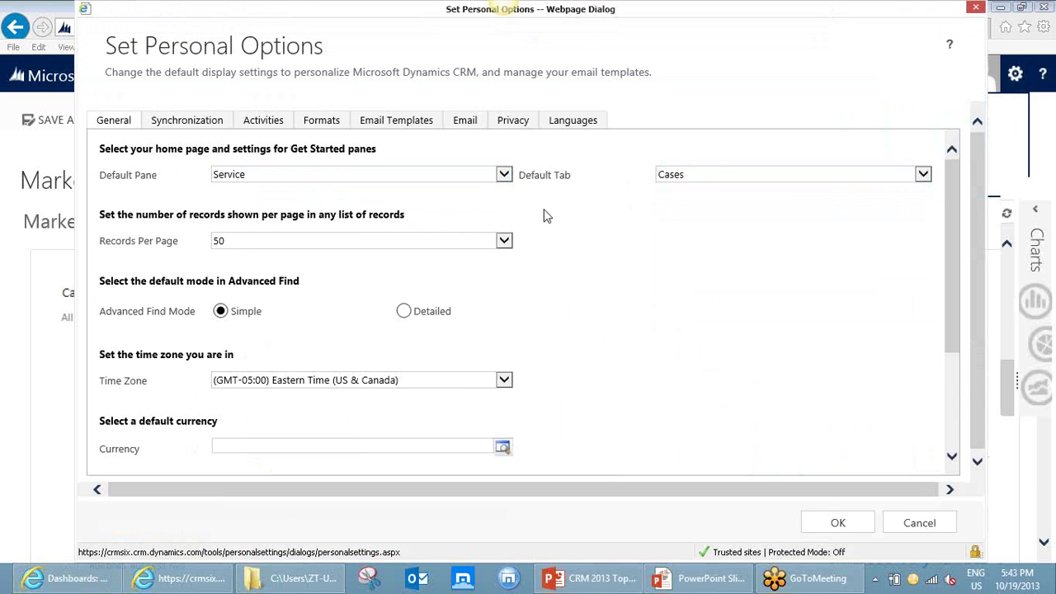
# - Choose 250 records per page and the Detailed Advanced Find mode, and discard the personal options changes
pyautogui.click(322, 246)
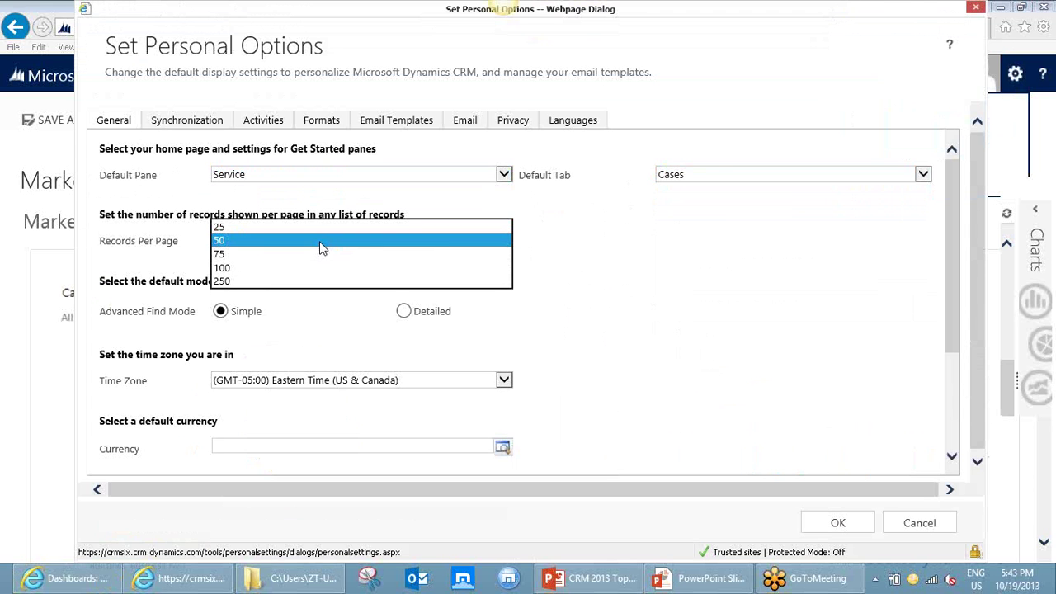
pyautogui.click(260, 282)
pyautogui.click(335, 283)
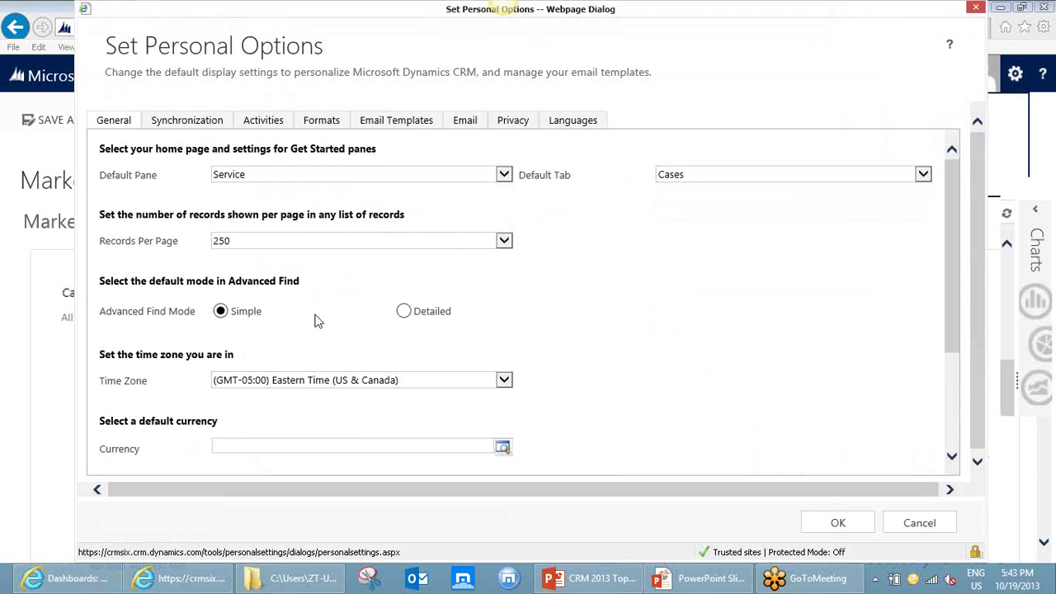
pyautogui.click(403, 312)
pyautogui.click(914, 523)
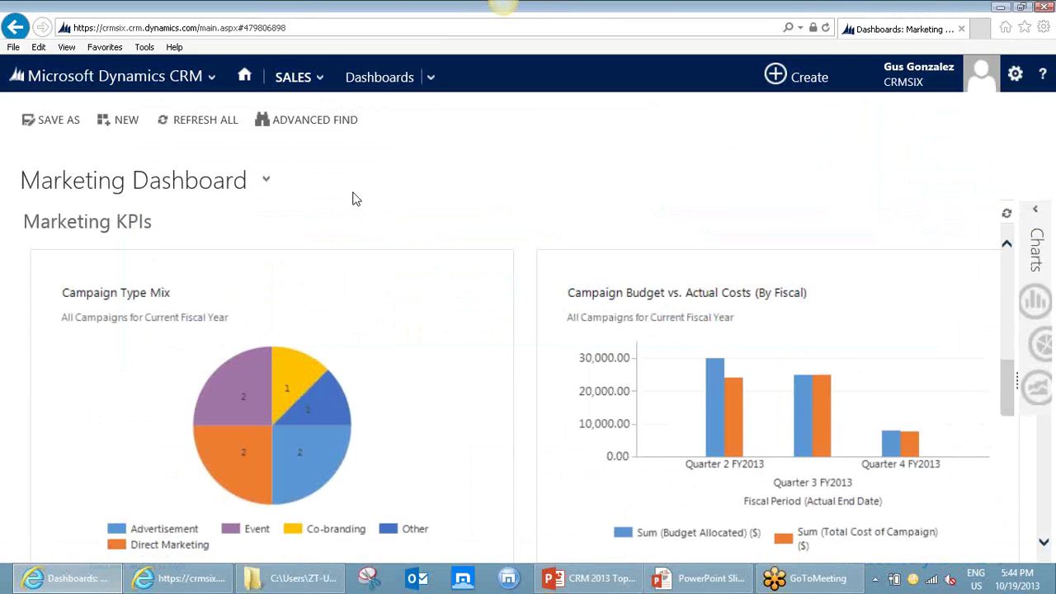
# - Open the Adventure Works (sample) account from the Sales area's recently viewed accounts
pyautogui.click(317, 77)
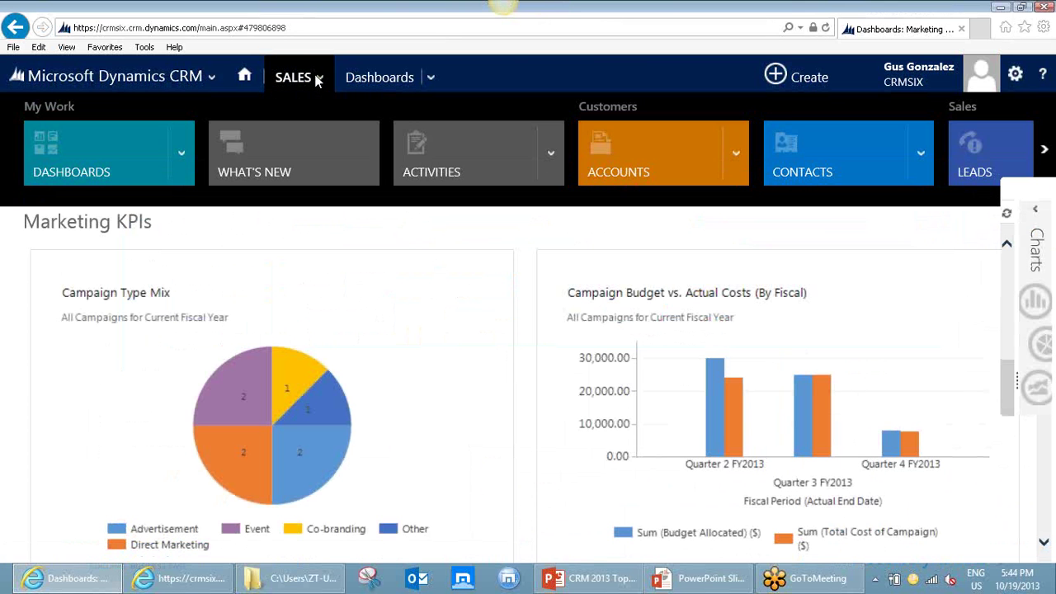
pyautogui.click(736, 147)
pyautogui.click(244, 256)
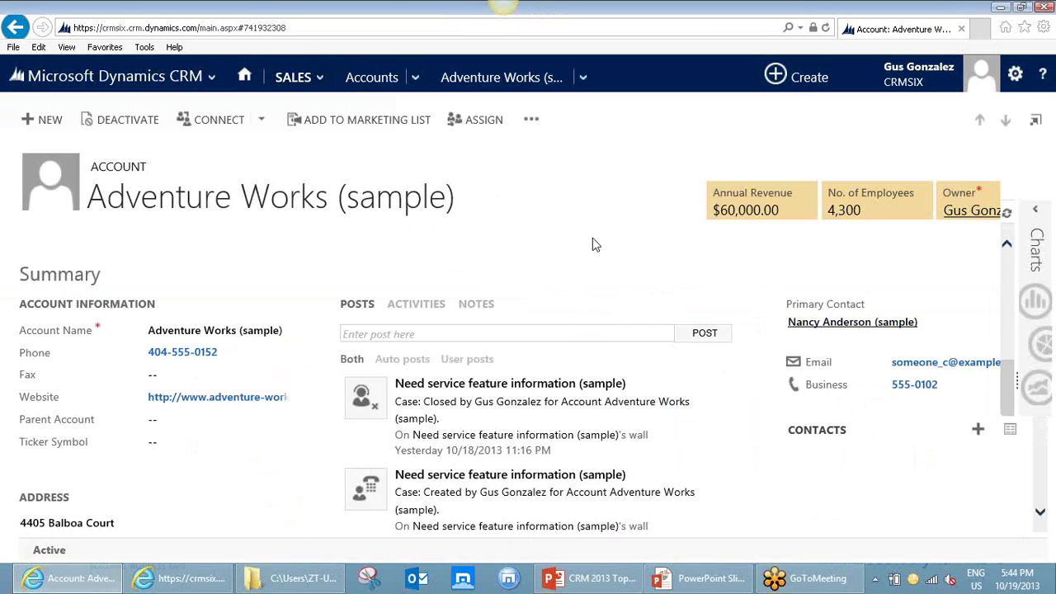
# - Reopen Adventure Works from the recently viewed accounts, and switch to A. Datum Corporation (sample) the same way
pyautogui.click(318, 82)
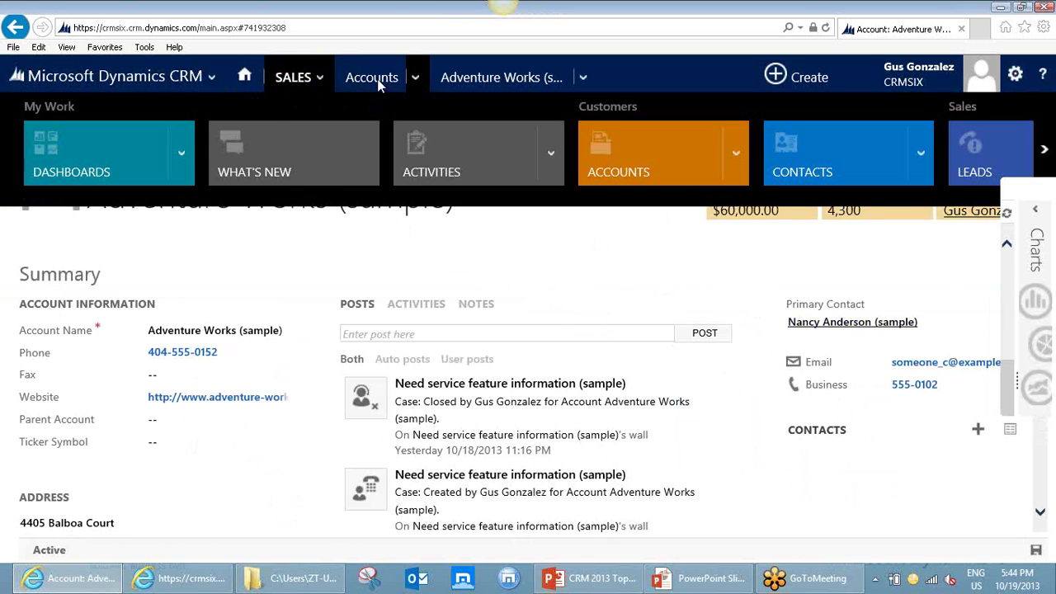
pyautogui.click(416, 76)
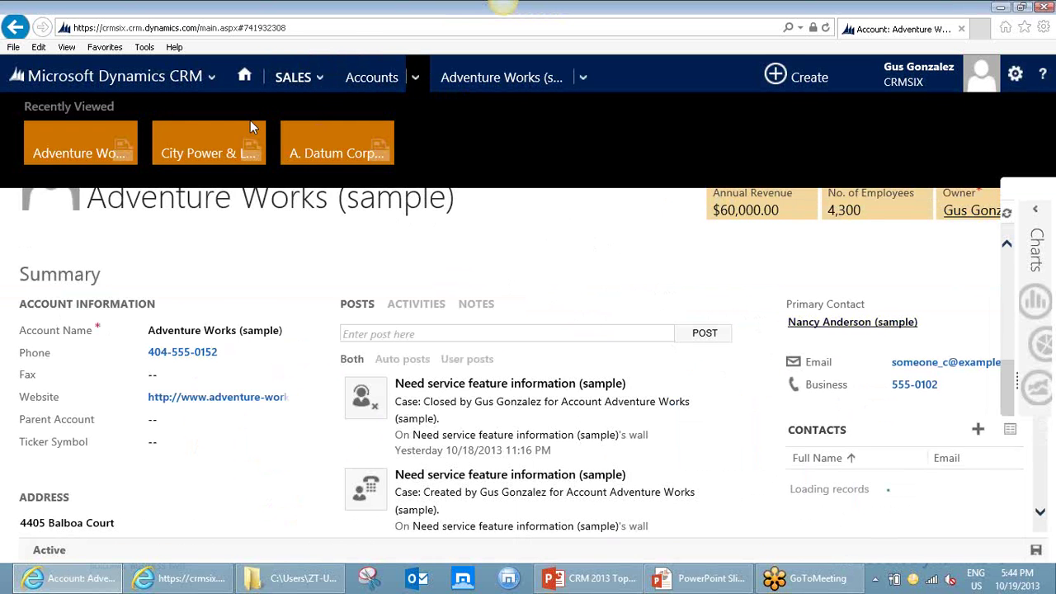
pyautogui.click(95, 149)
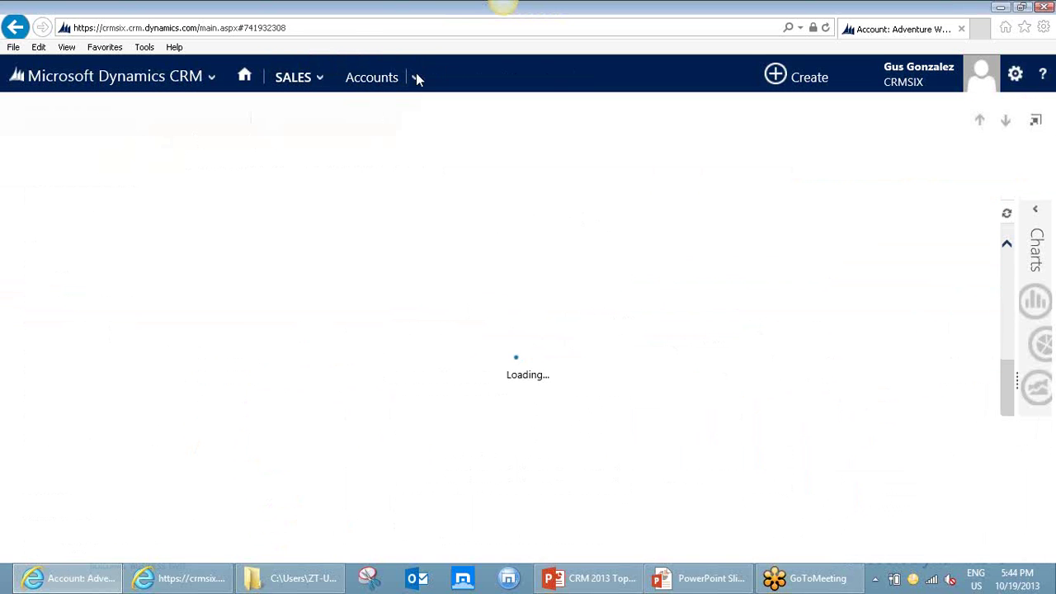
pyautogui.click(421, 76)
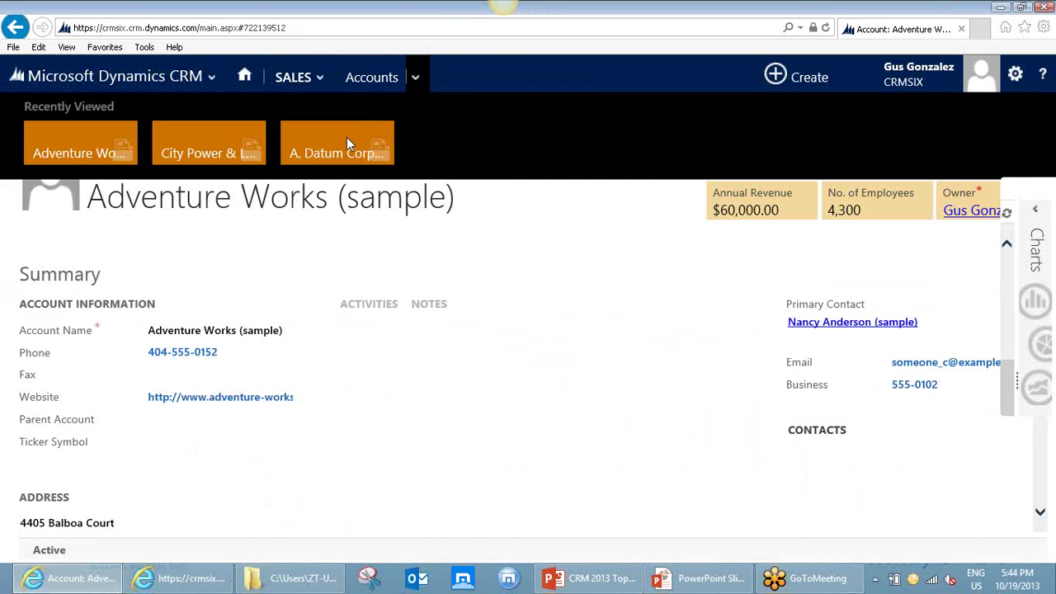
pyautogui.click(346, 140)
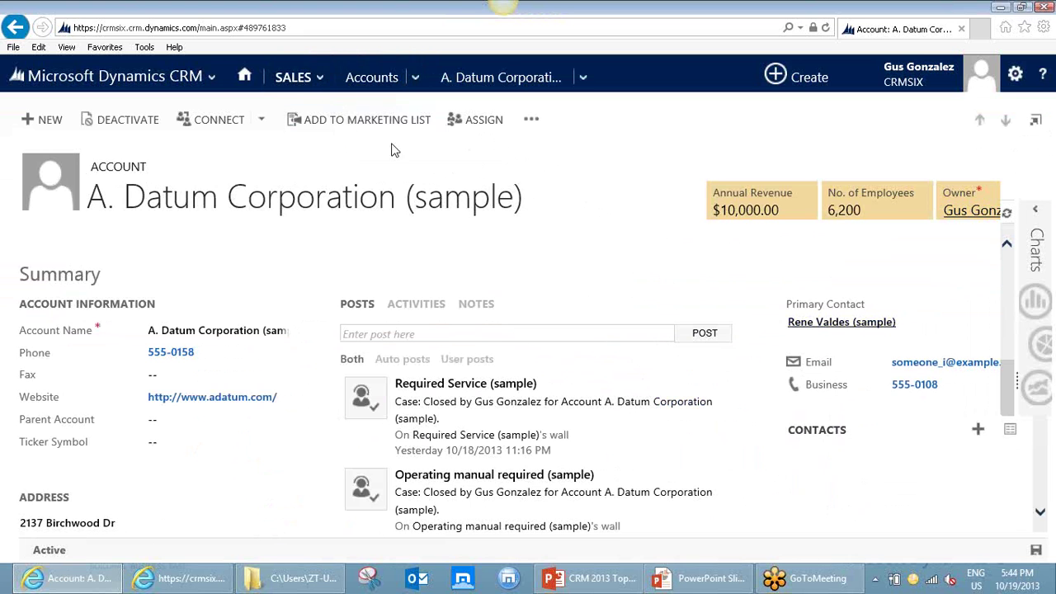
# - Open the A. Datum Corporation (sample) account in a separate window, and switch back to the main window
pyautogui.click(320, 81)
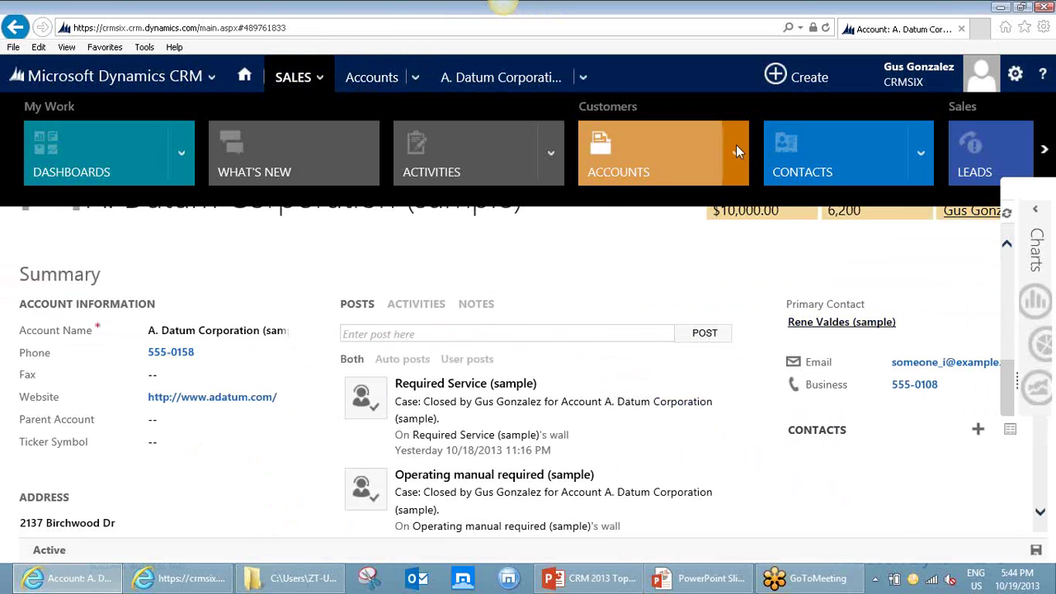
pyautogui.click(404, 265)
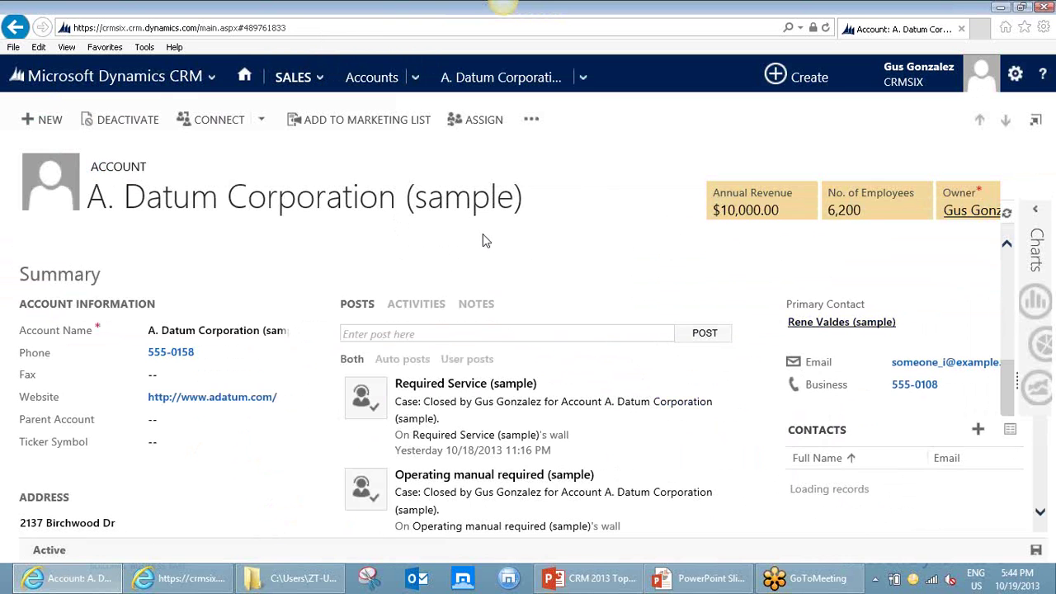
pyautogui.click(1037, 122)
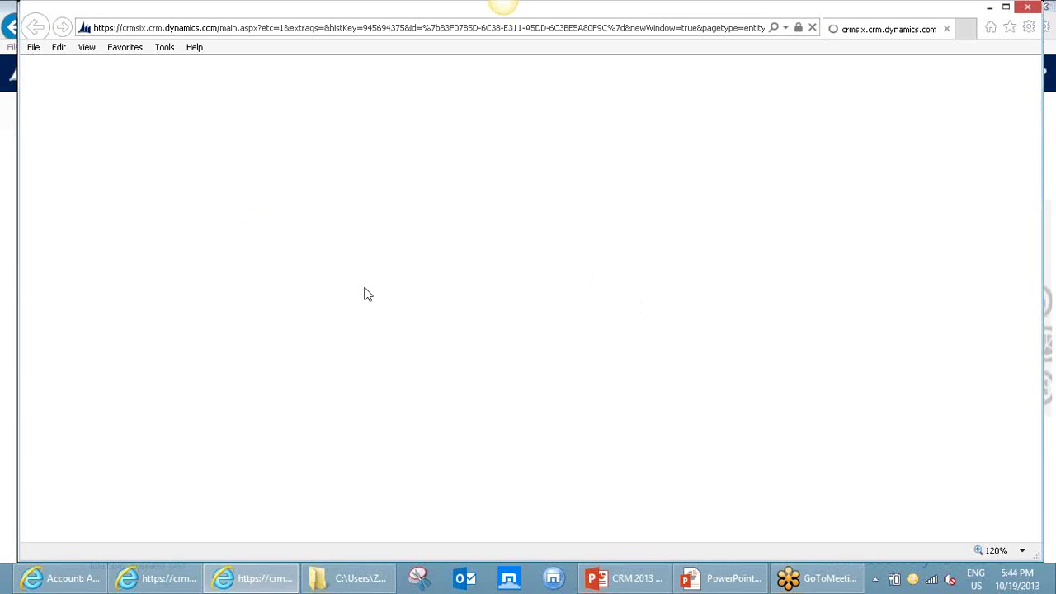
pyautogui.click(237, 584)
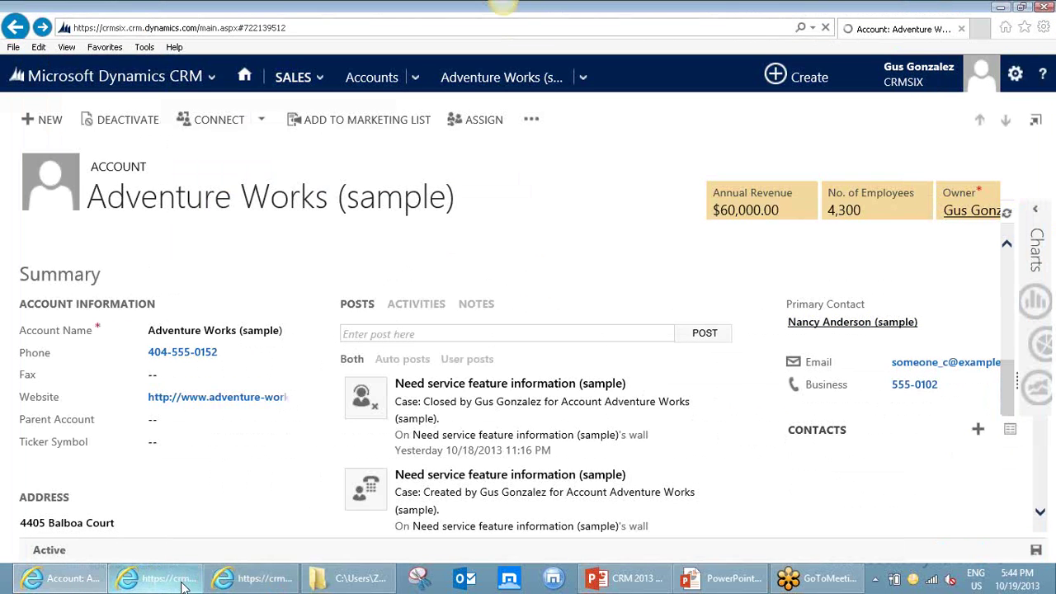
pyautogui.click(183, 584)
pyautogui.click(221, 583)
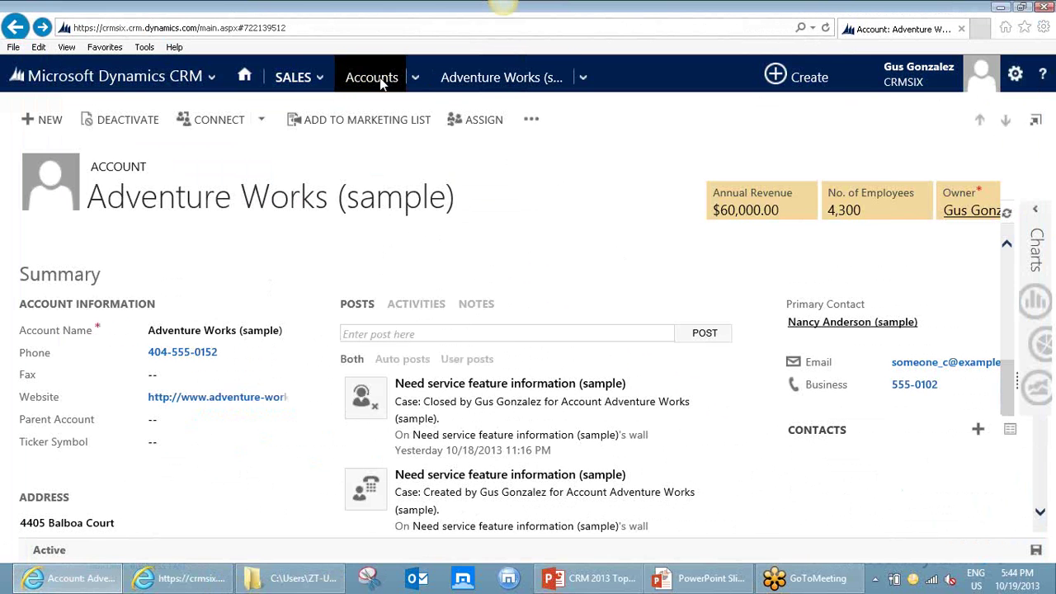
# - Open the Contacts list of the Sales area in the main window, and bring up the separate A. Datum Corporation window
pyautogui.click(295, 77)
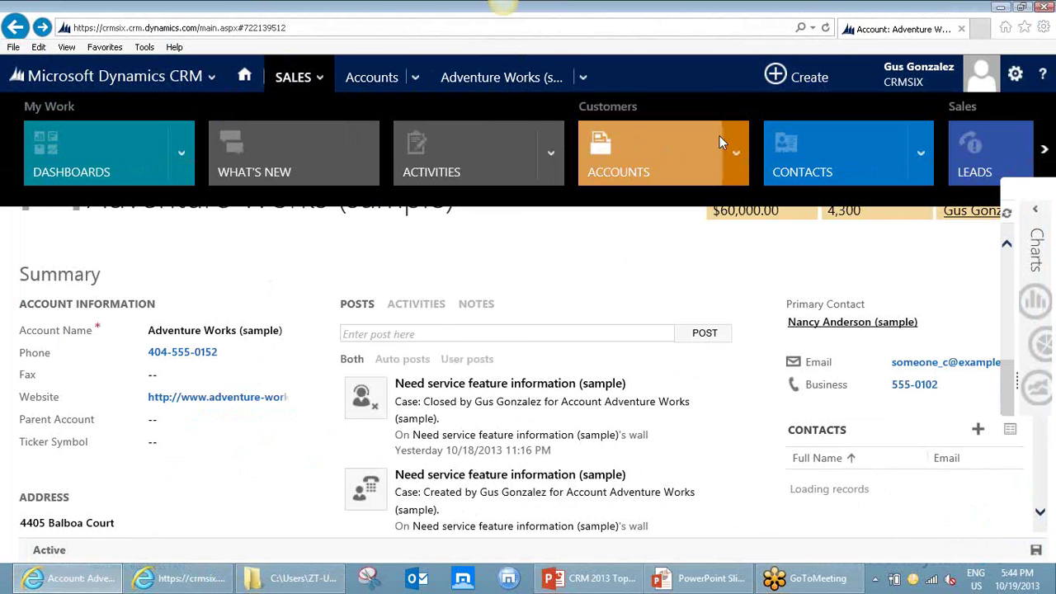
pyautogui.click(831, 137)
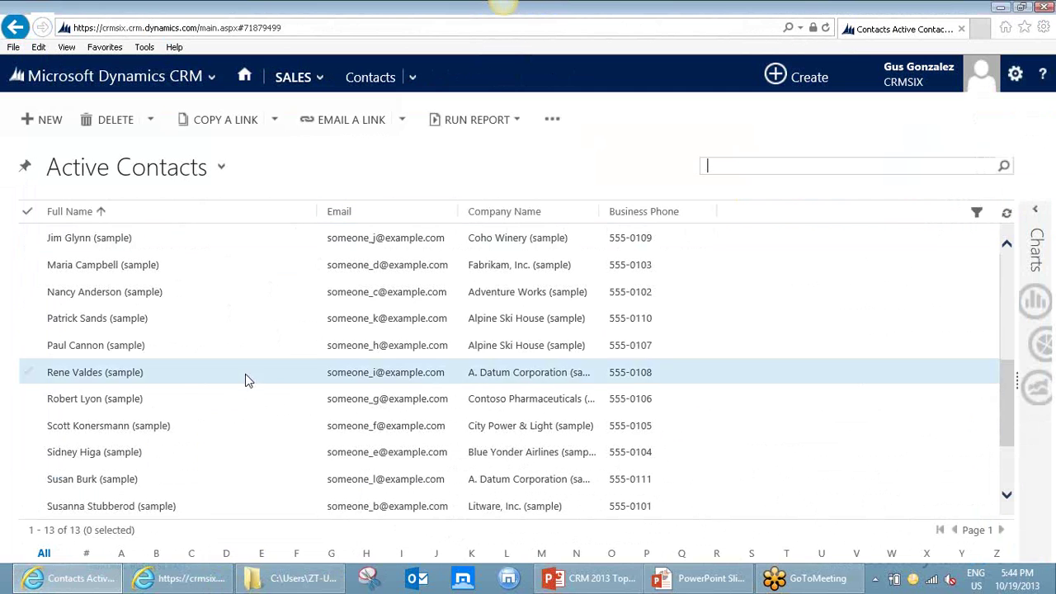
pyautogui.moveTo(190, 570)
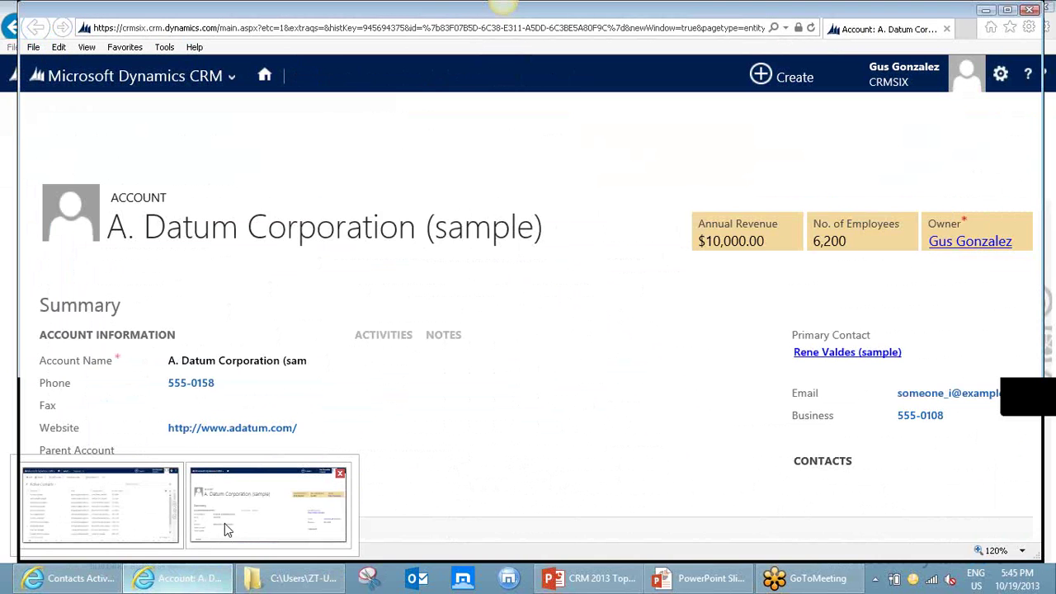
pyautogui.click(211, 533)
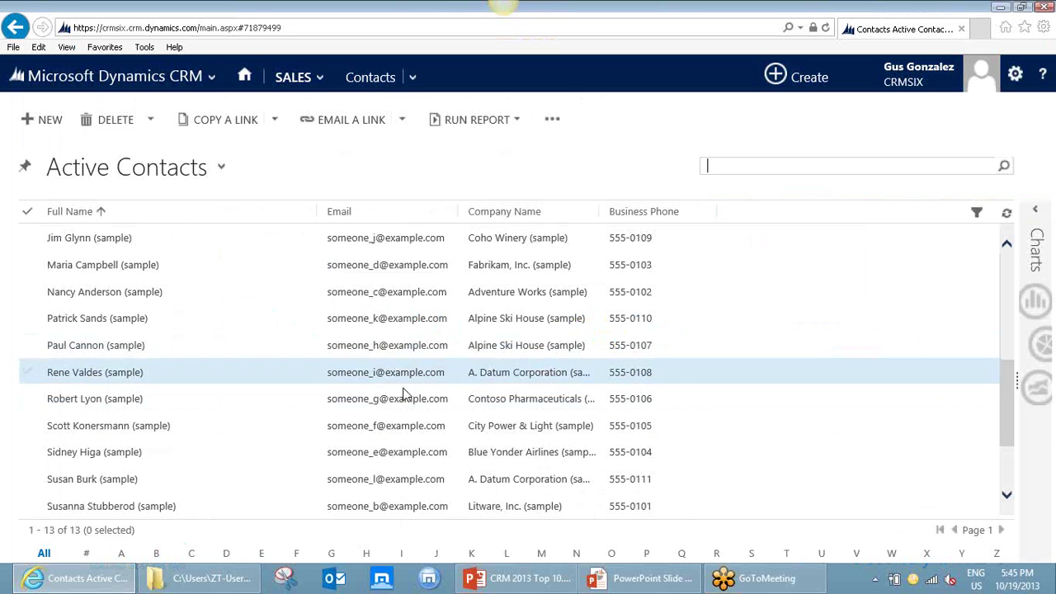
# - Enter a mobile phone number for the purchasing assistant contact at Alpine Ski House, and leave the record for the Leads list
pyautogui.click(86, 347)
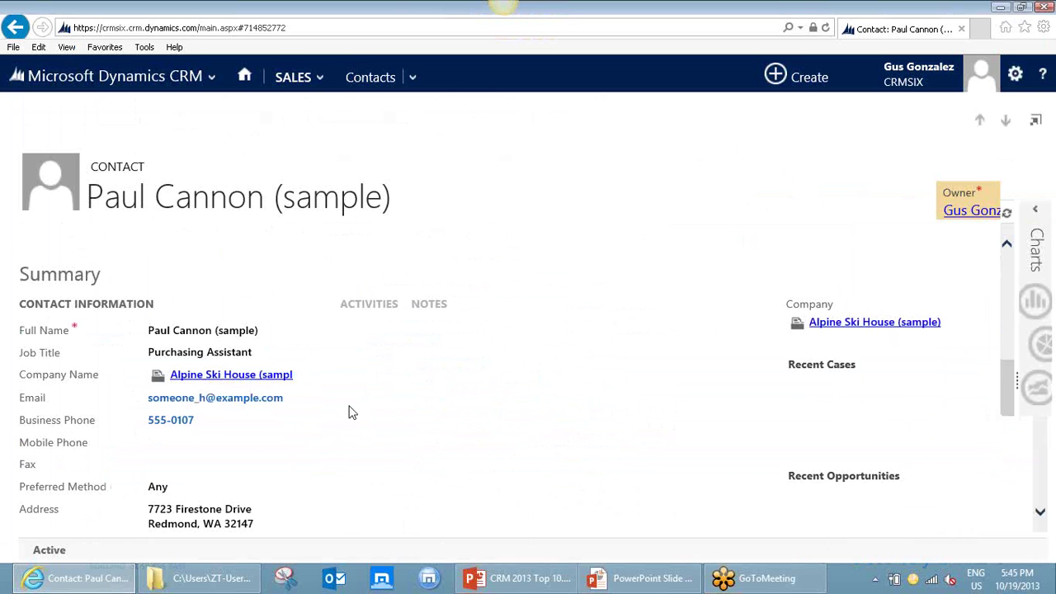
pyautogui.click(162, 442)
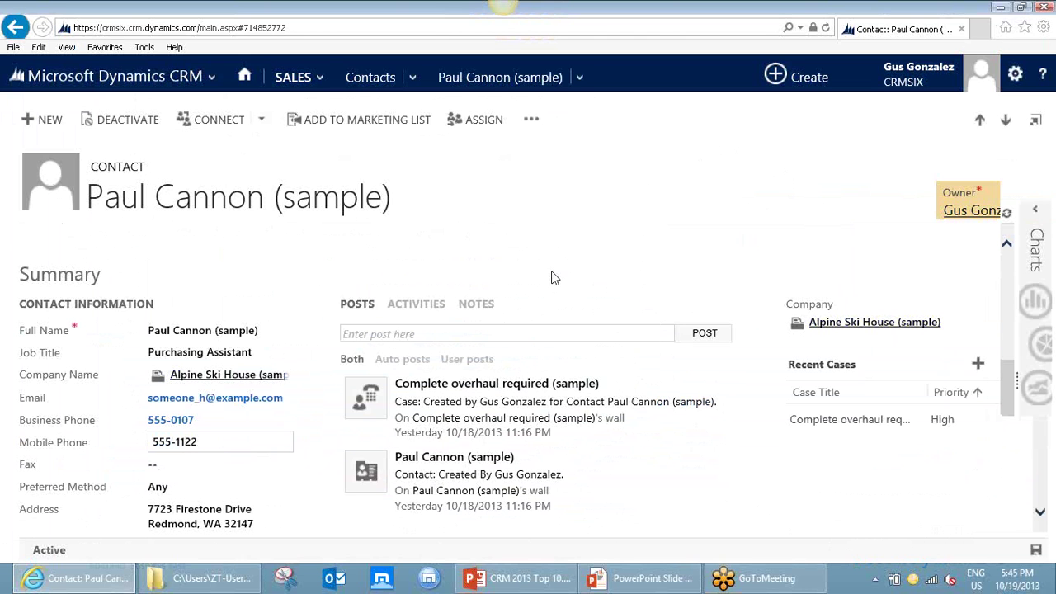
pyautogui.click(320, 78)
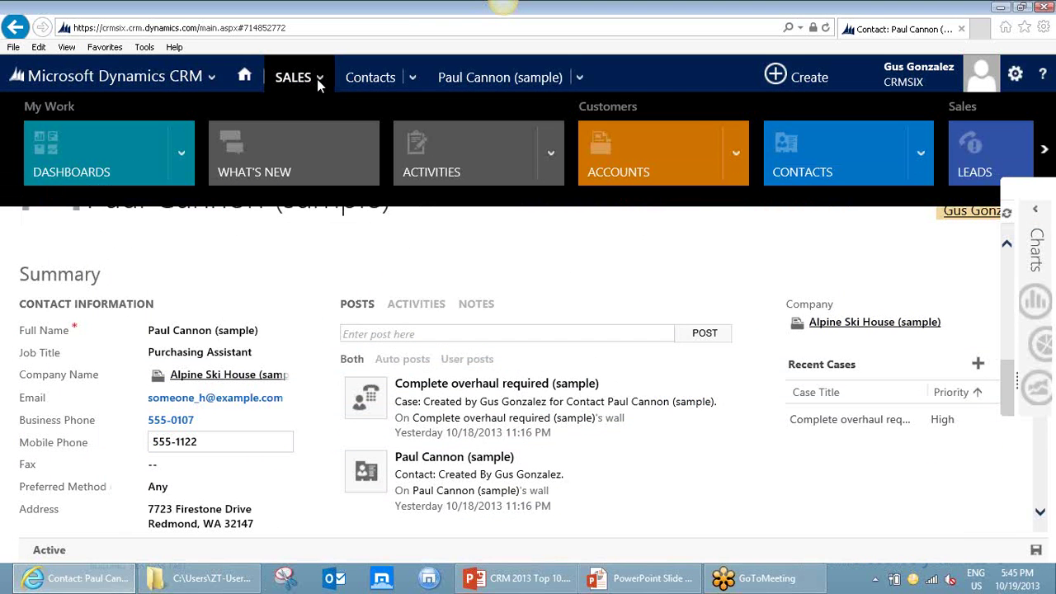
pyautogui.click(986, 145)
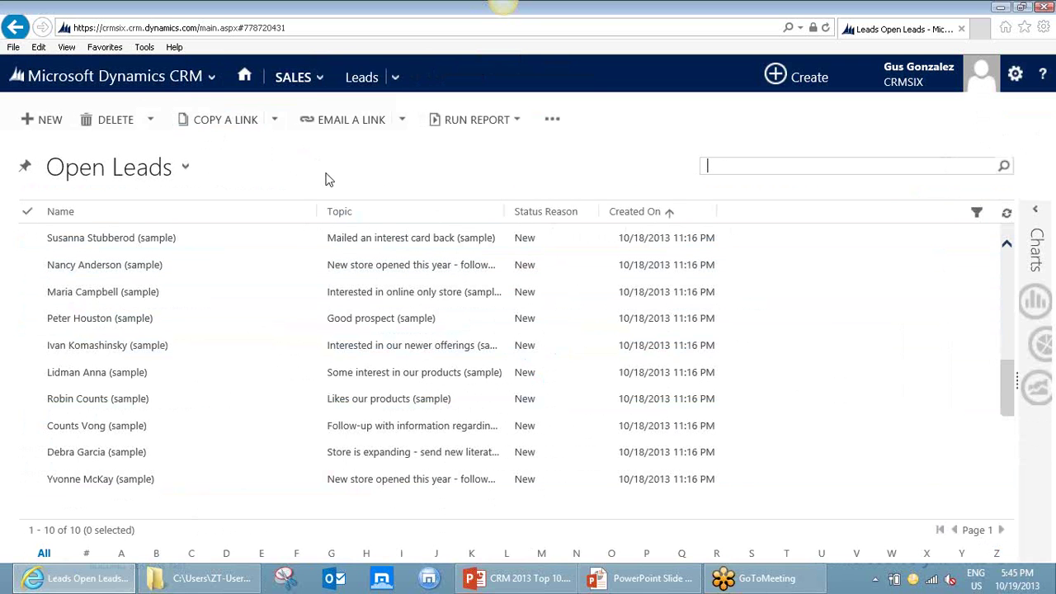
# - Reopen the Alpine Ski House purchasing assistant from the Contacts list to check the mobile phone number
pyautogui.click(309, 81)
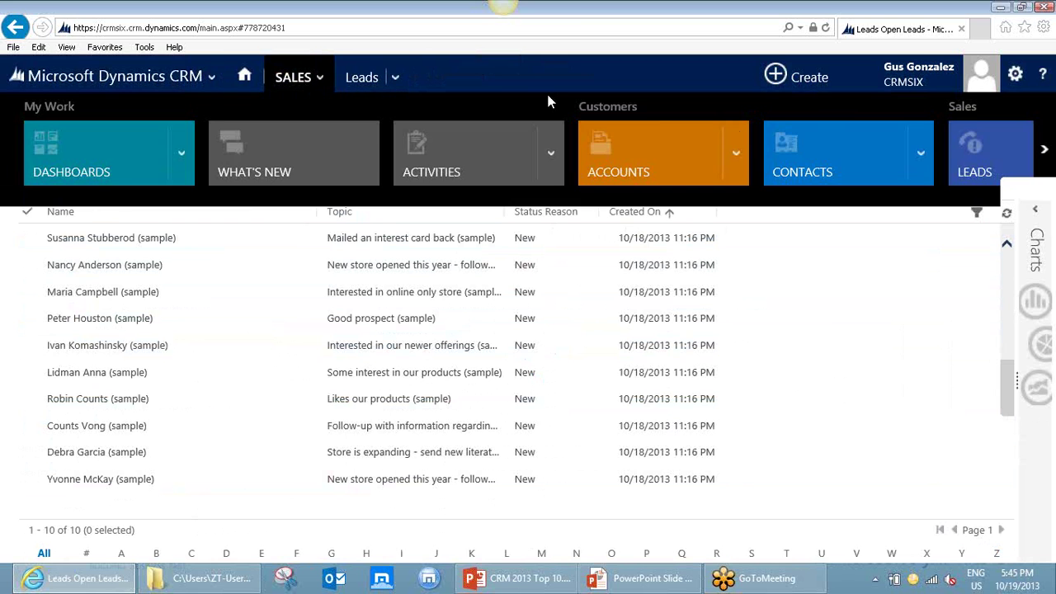
pyautogui.click(831, 150)
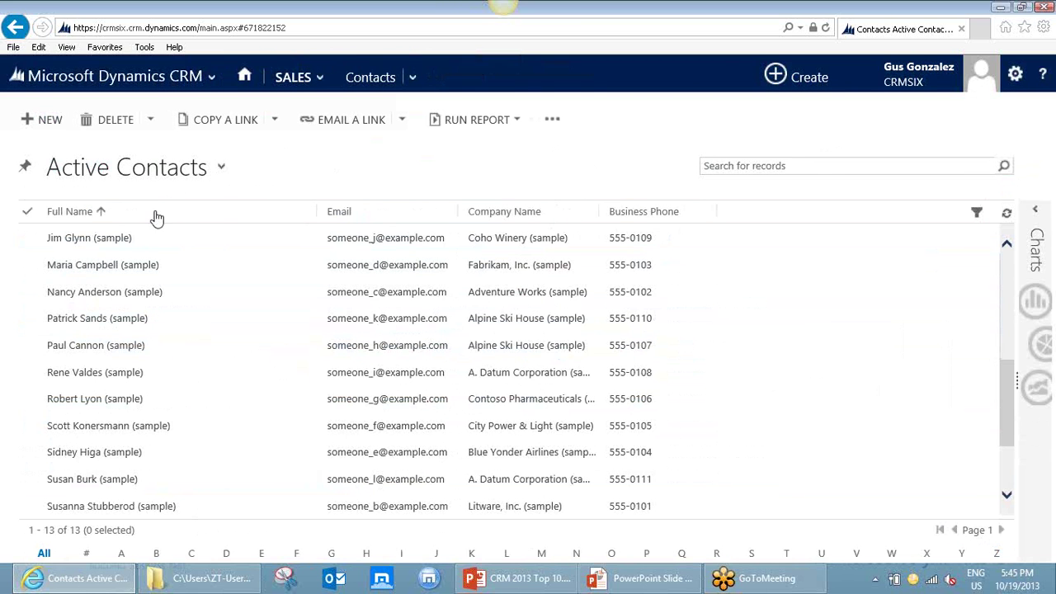
pyautogui.click(98, 345)
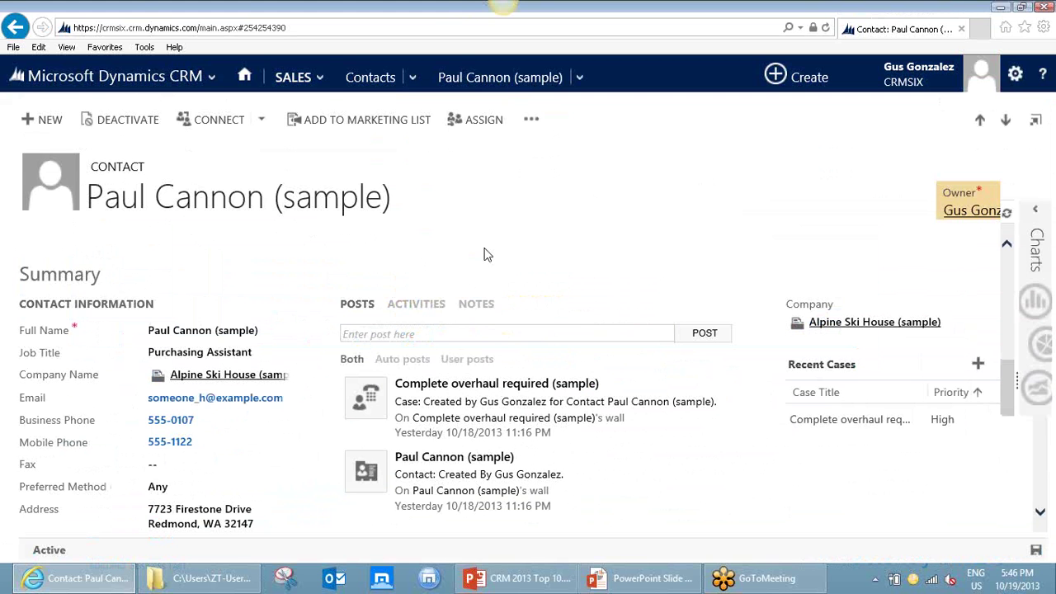
# - Open the Accounts list, and open City Power & Light (sample) from the Sales area's recently viewed accounts
pyautogui.click(311, 81)
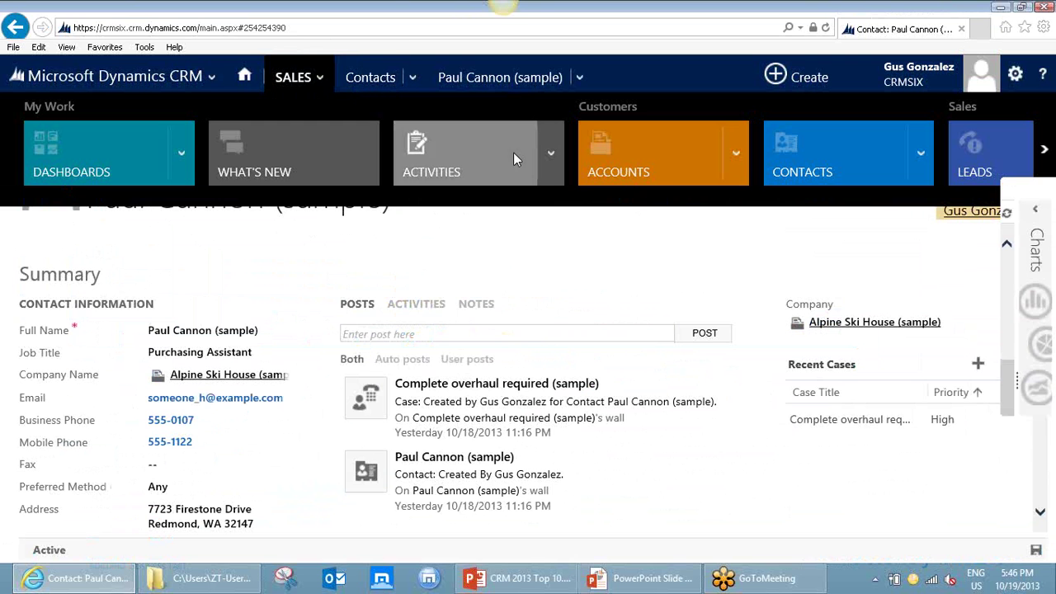
pyautogui.click(619, 157)
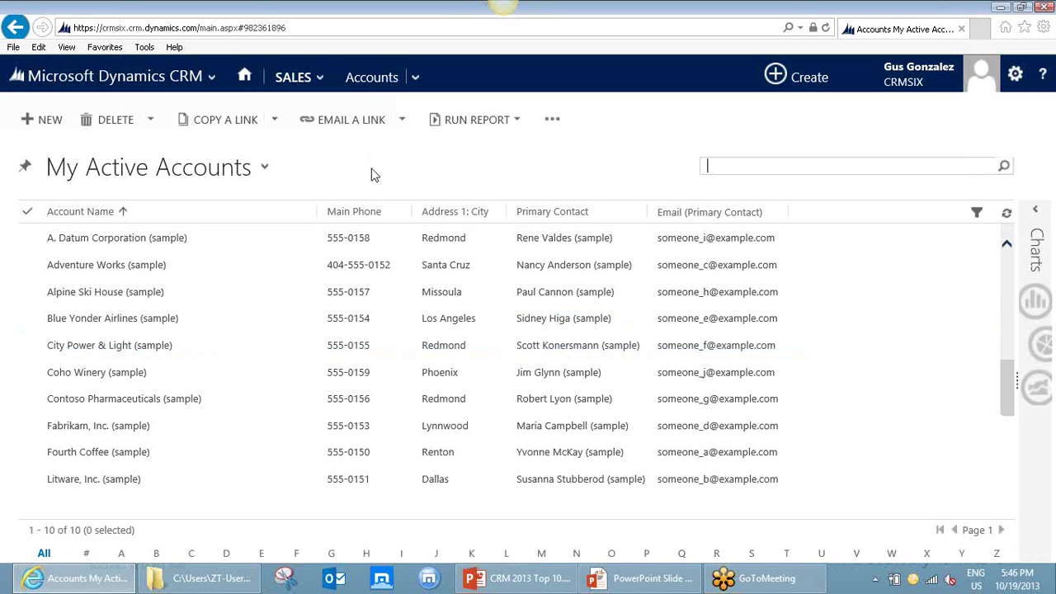
pyautogui.click(416, 77)
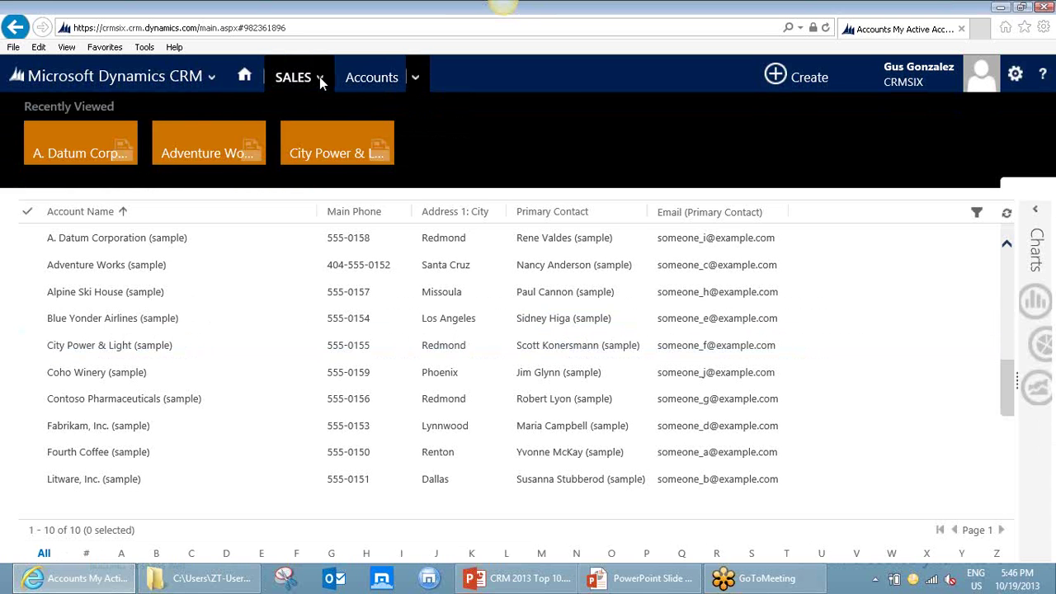
pyautogui.click(320, 77)
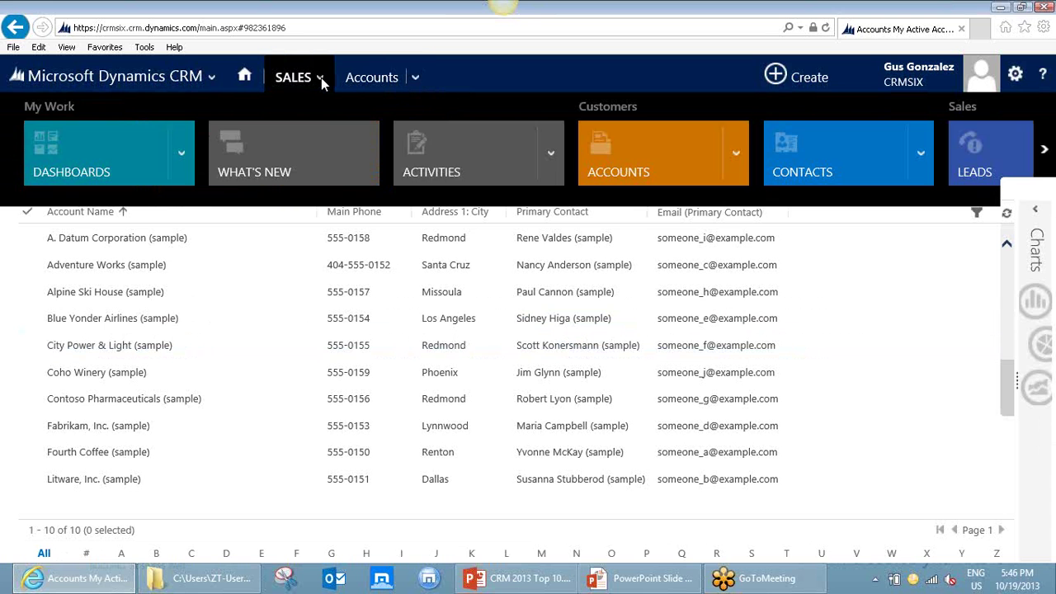
pyautogui.click(739, 151)
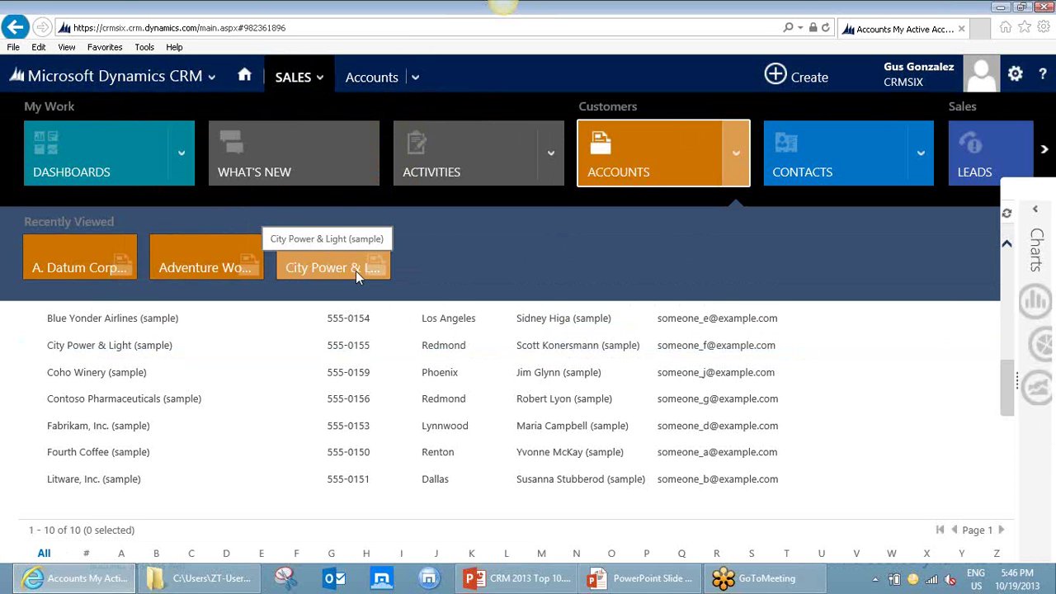
pyautogui.click(289, 267)
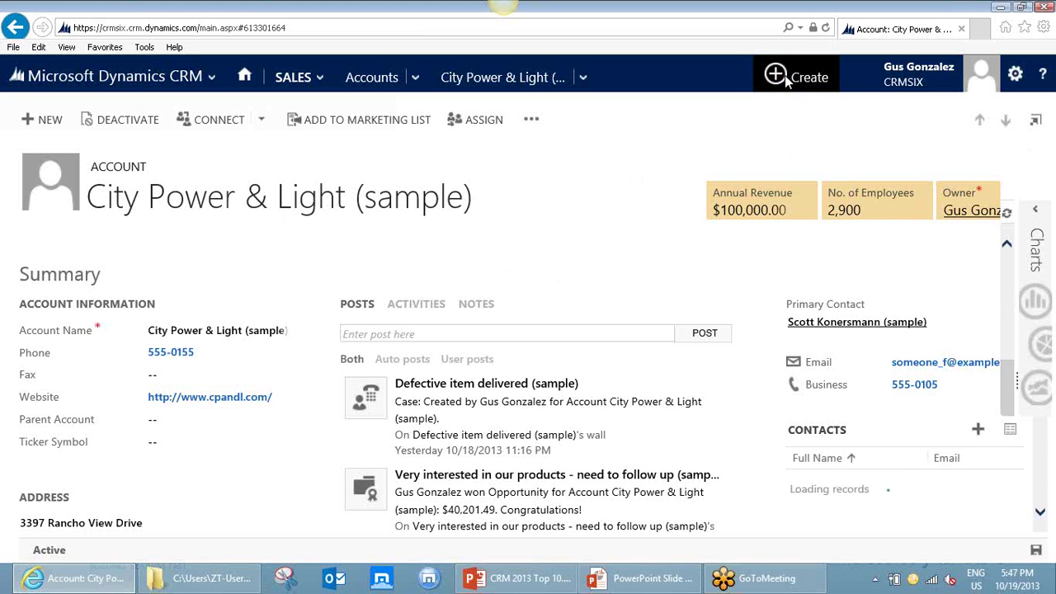
# - Open the global quick create form for a new case, and cancel it without saving
pyautogui.click(786, 75)
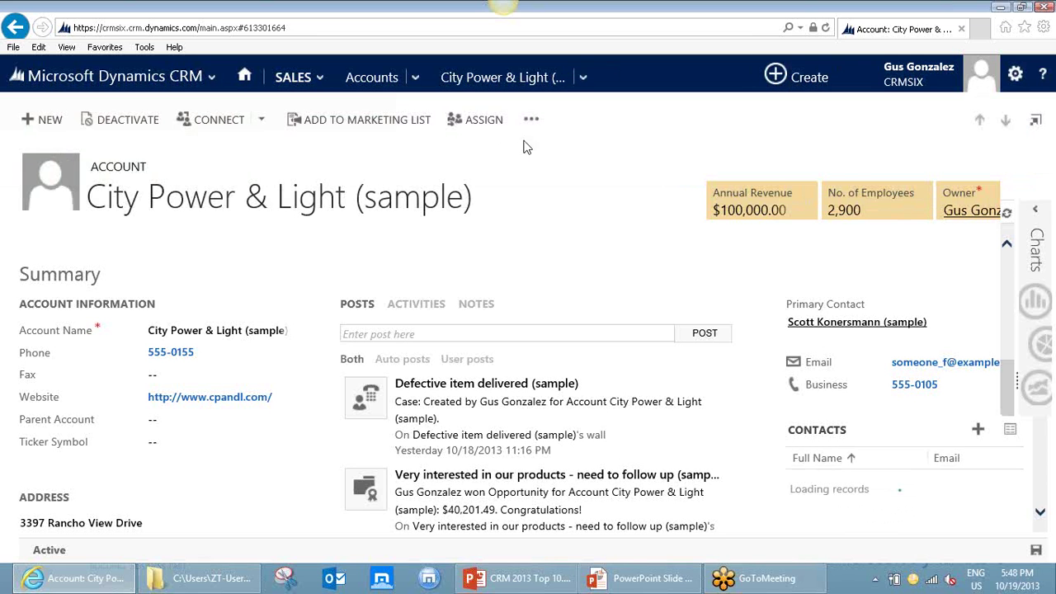
pyautogui.click(796, 77)
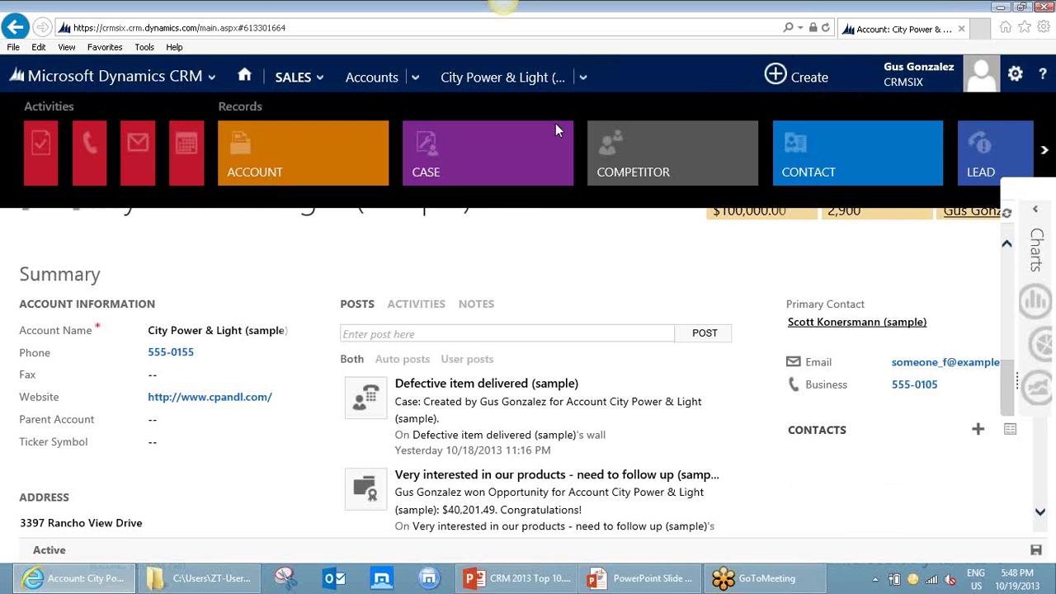
pyautogui.click(476, 146)
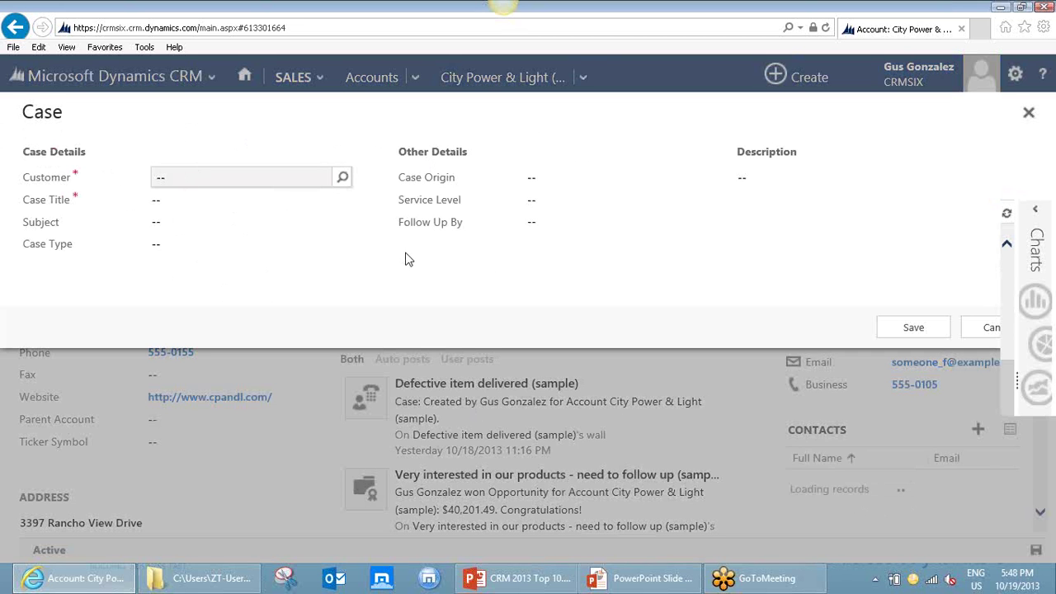
pyautogui.click(985, 328)
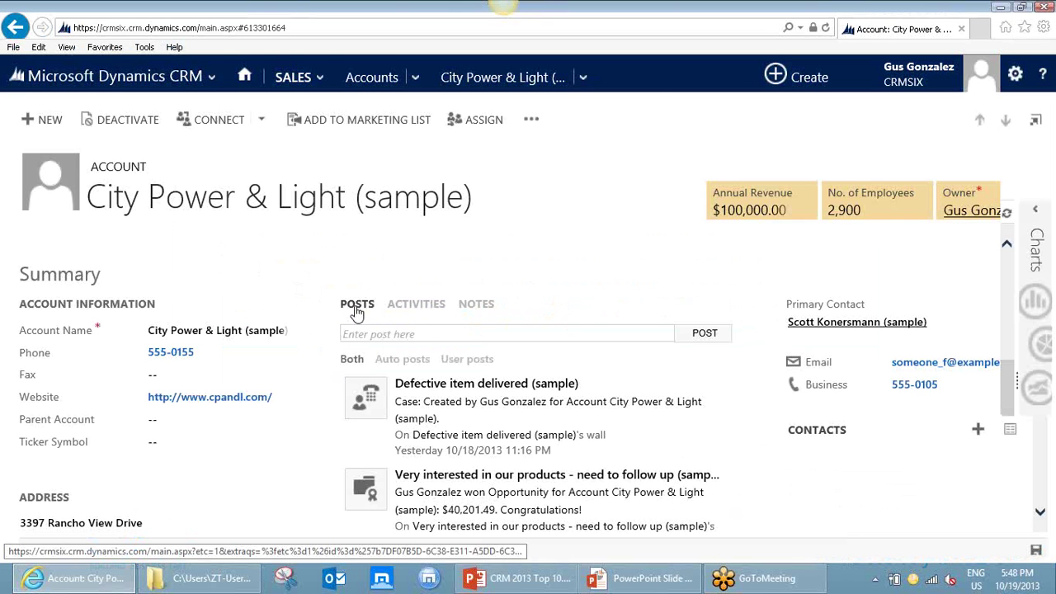
# - Start a phone call activity on the City Power & Light account, switching its direction to Incoming and back to Outgoing
pyautogui.click(421, 312)
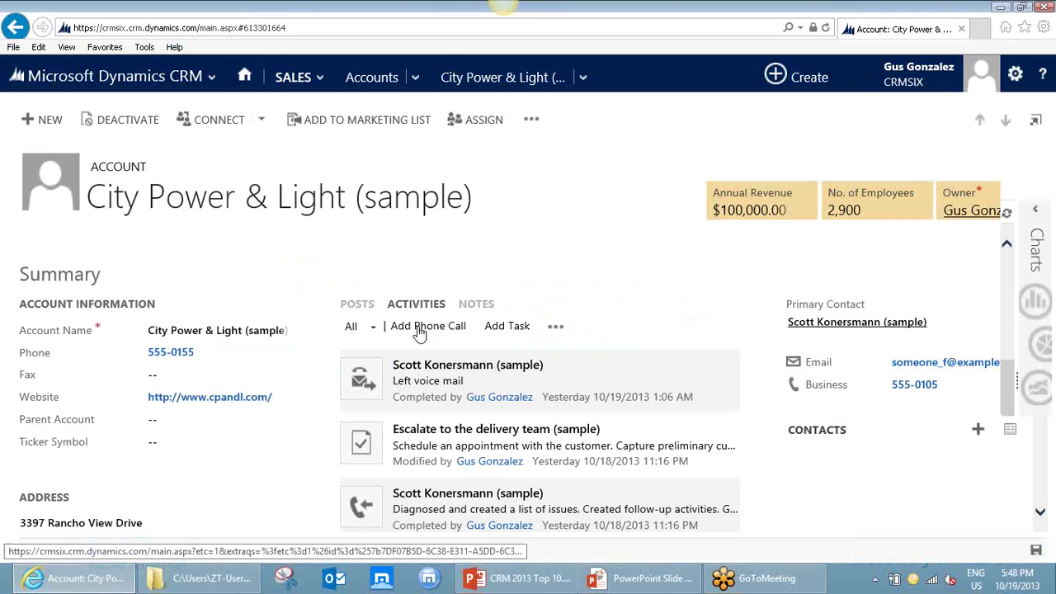
pyautogui.click(553, 328)
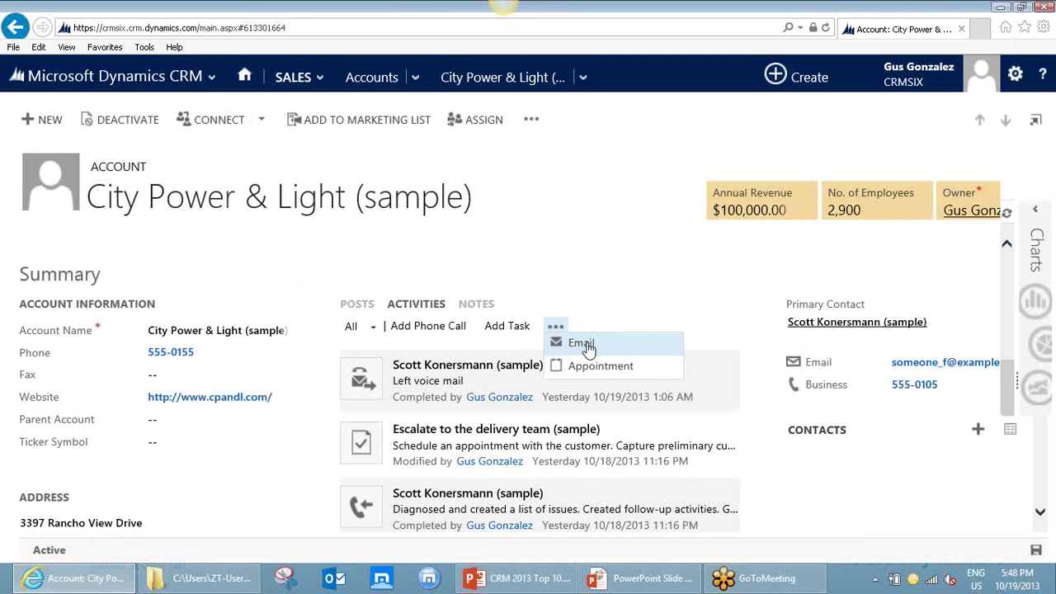
pyautogui.click(422, 328)
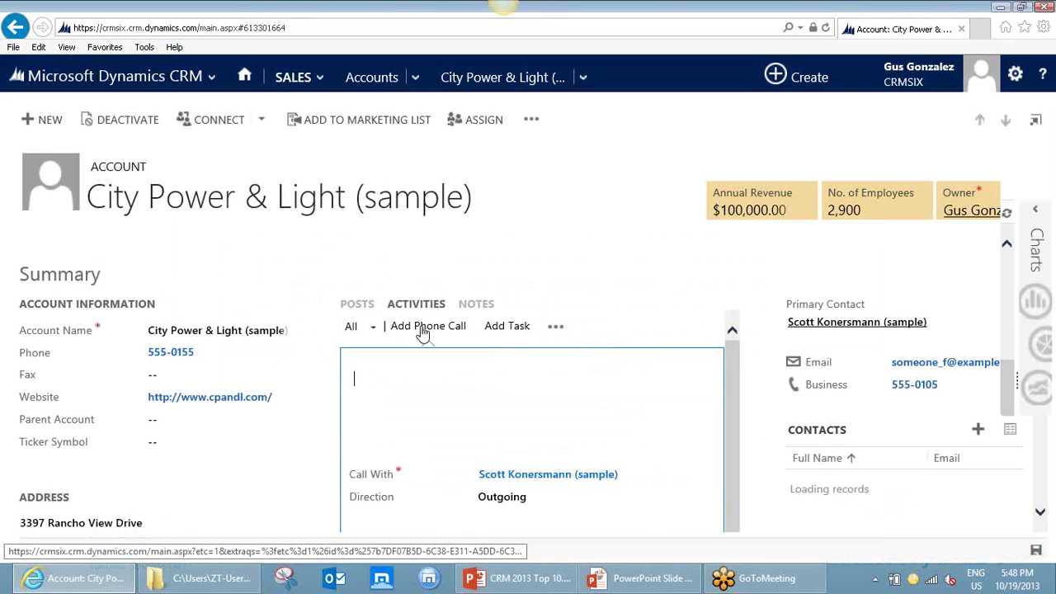
pyautogui.click(500, 505)
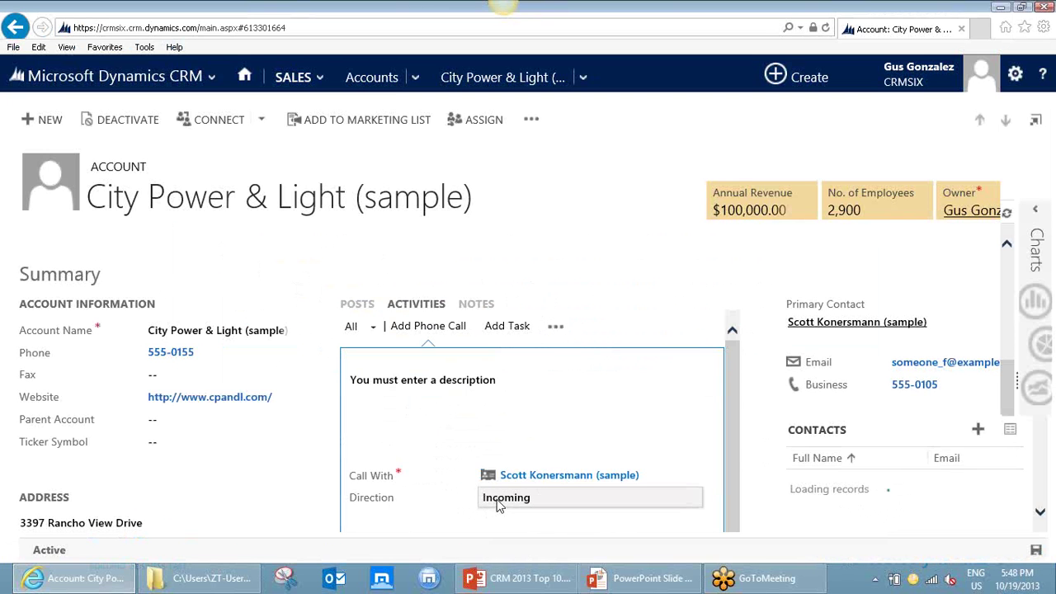
pyautogui.click(500, 504)
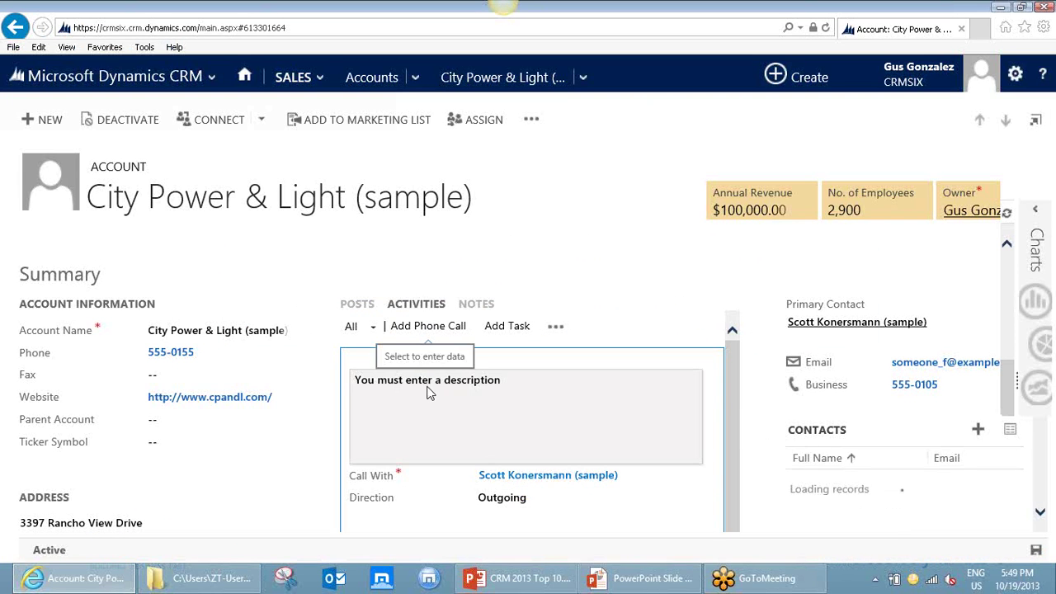
pyautogui.scroll(-1, 487, 390)
pyautogui.scroll(-1, 496, 392)
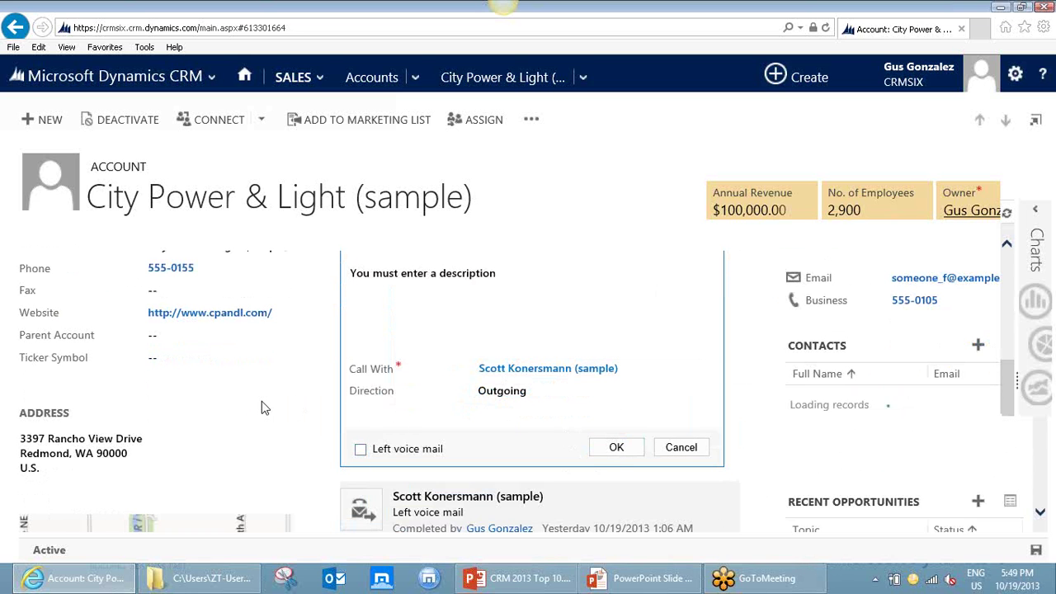
pyautogui.scroll(-1, 268, 419)
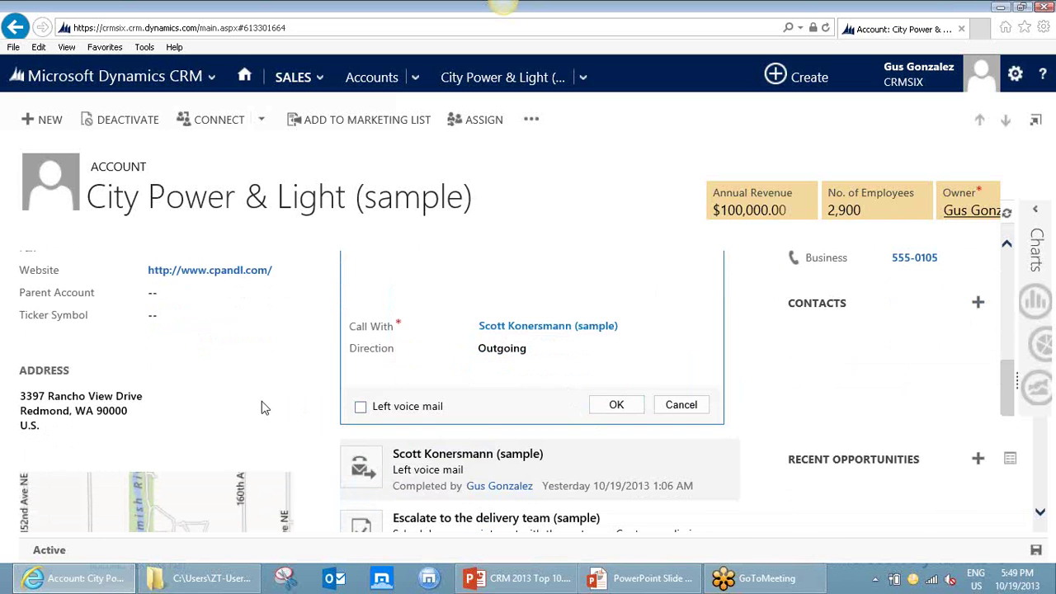
# - Switch to the CRM 2013 Top 10 presentation in PowerPoint and copy "tools/diagnostics/diag.aspx" from the Tip # 12 slide
pyautogui.moveTo(441, 485)
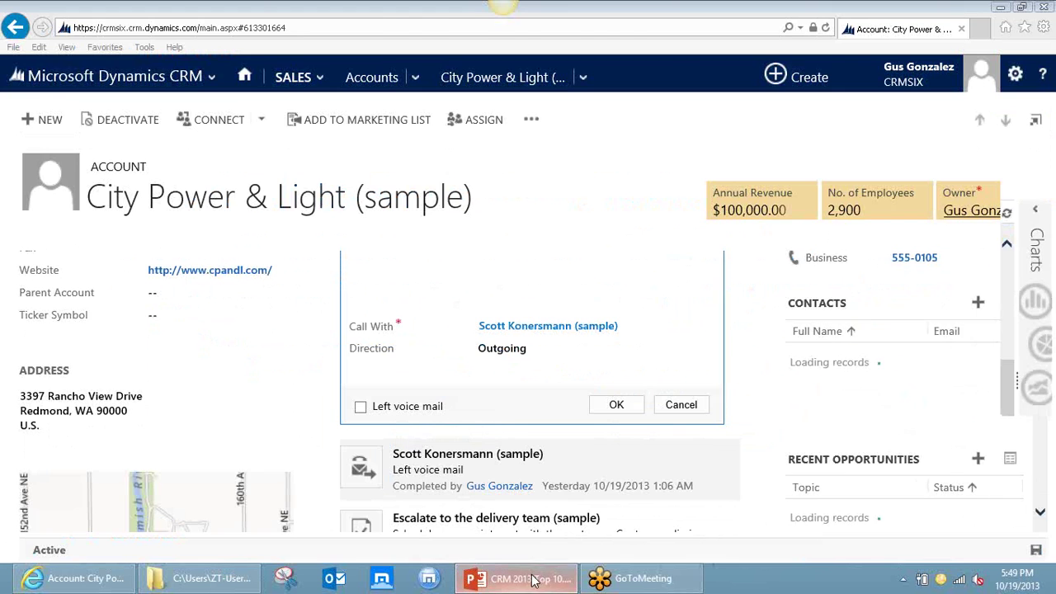
pyautogui.click(528, 578)
pyautogui.moveTo(408, 313)
pyautogui.mouseDown()
pyautogui.moveTo(708, 315)
pyautogui.moveTo(738, 317)
pyautogui.moveTo(739, 331)
pyautogui.mouseUp()
pyautogui.hotkey('ctrl', 'c')
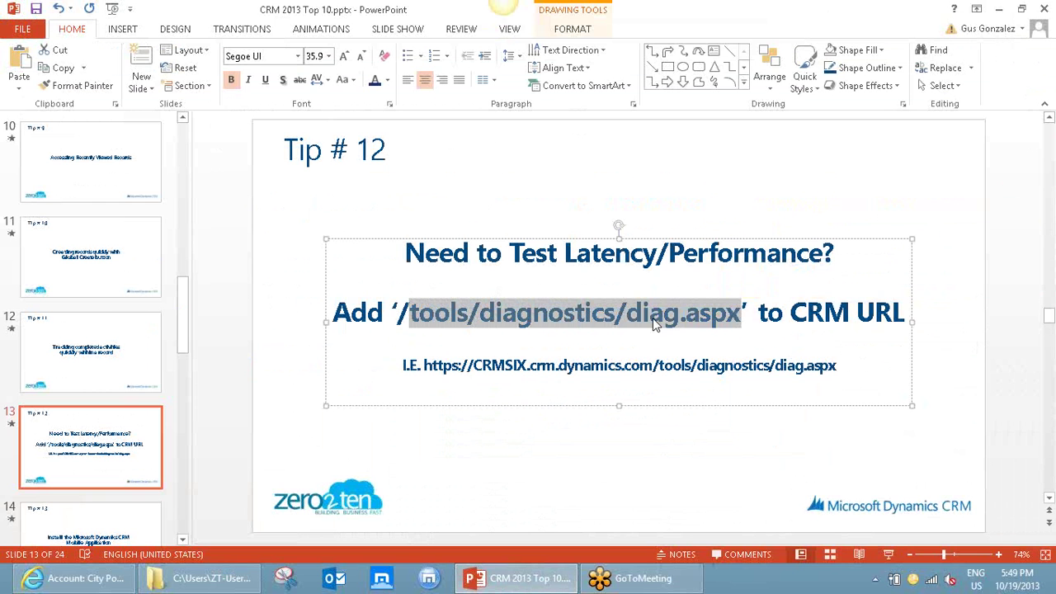
# - Switch to the CRM account page in Internet Explorer and replace the URL's path after crmsix.crm.dynamics.com/ with the copied tools/diagnostics/diag.aspx to load the diagnostics page
pyautogui.rightClick(653, 320)
pyautogui.click(688, 56)
pyautogui.click(79, 577)
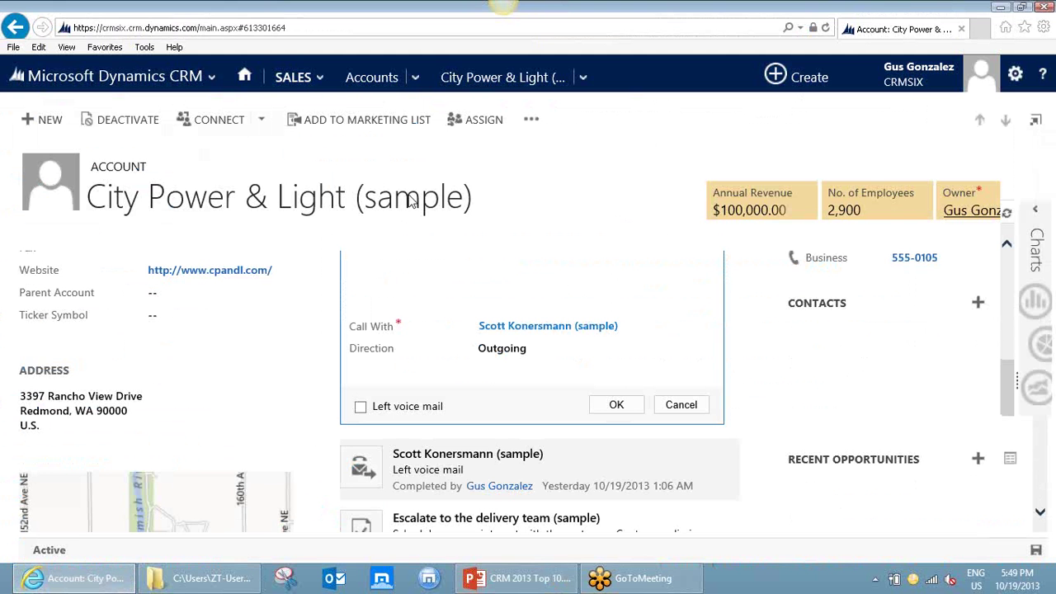
pyautogui.click(231, 27)
pyautogui.moveTo(201, 27); pyautogui.dragTo(303, 27)
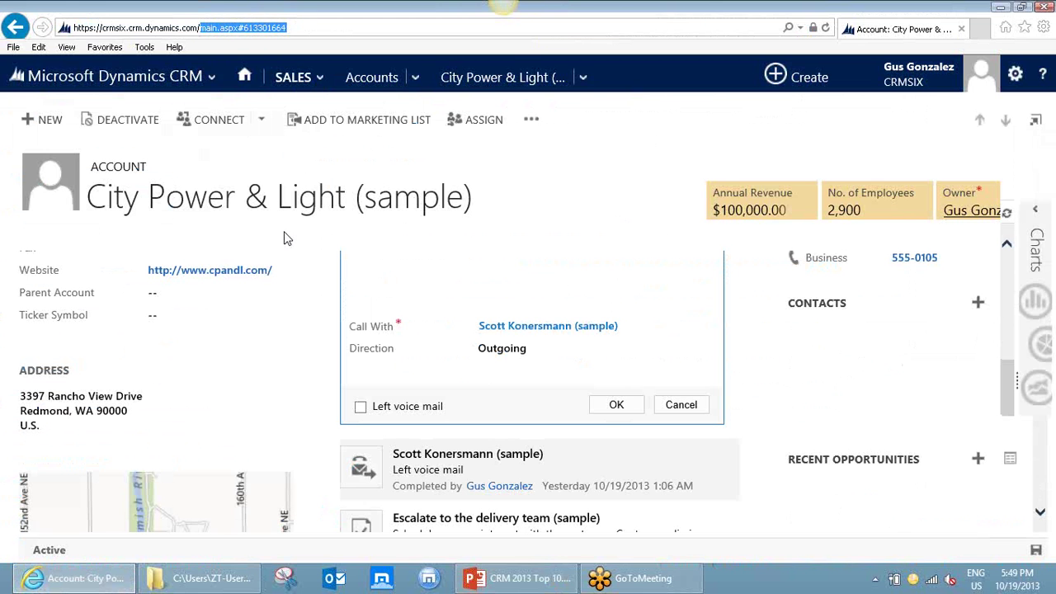
pyautogui.hotkey('ctrl', 'v')
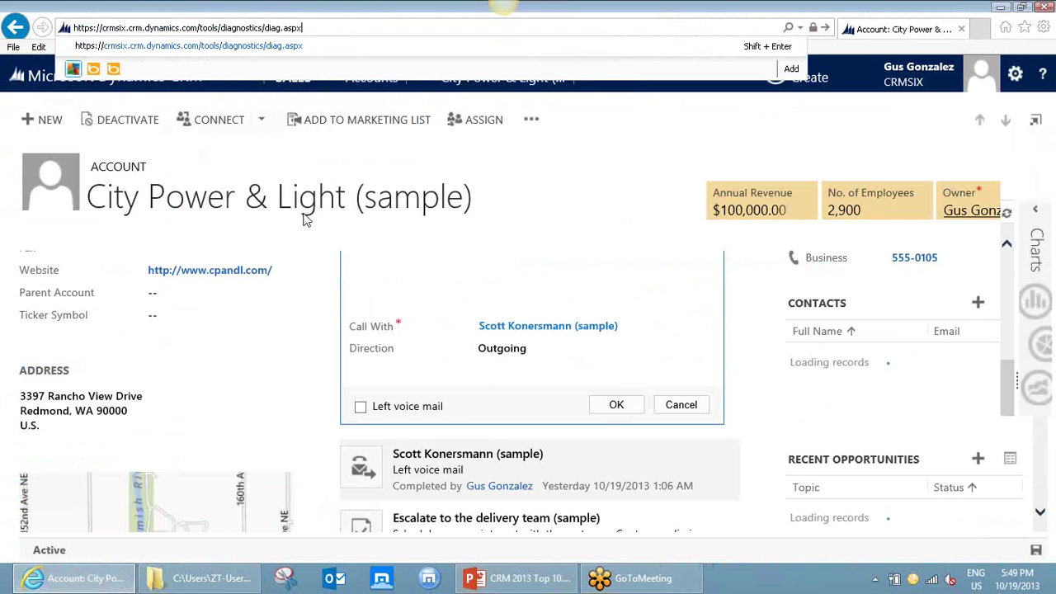
pyautogui.press('Return')
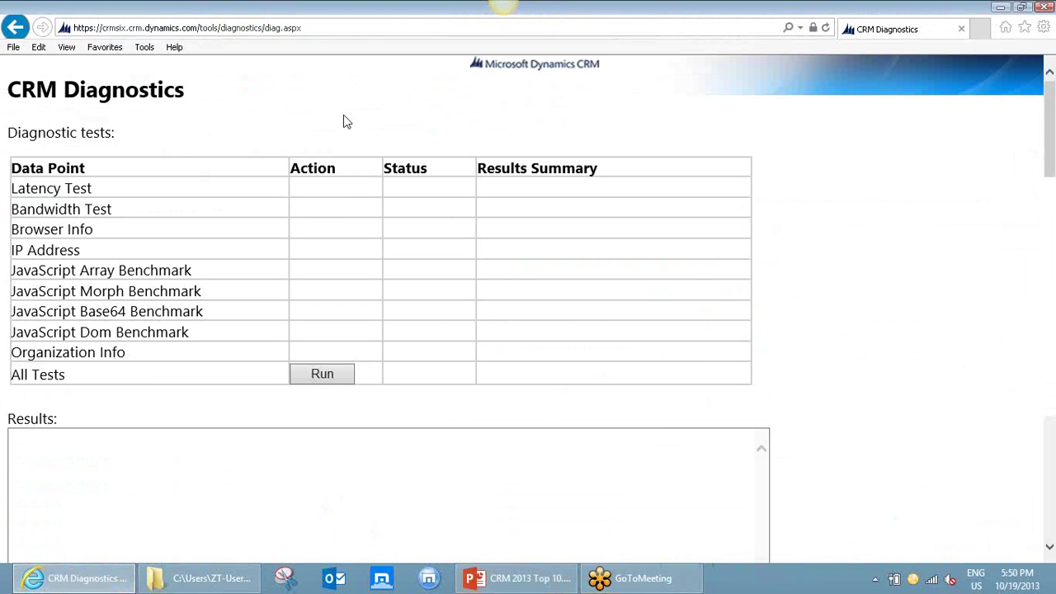
# - Run all the CRM diagnostic tests, and return to the CRM 2013 Top 10 presentation in PowerPoint
pyautogui.click(322, 376)
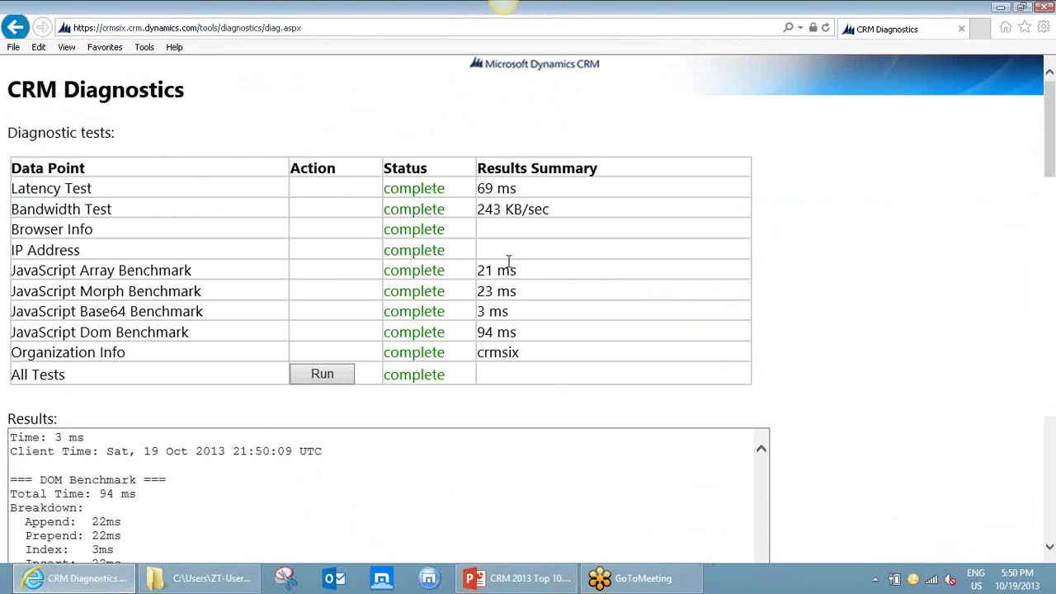
pyautogui.click(522, 582)
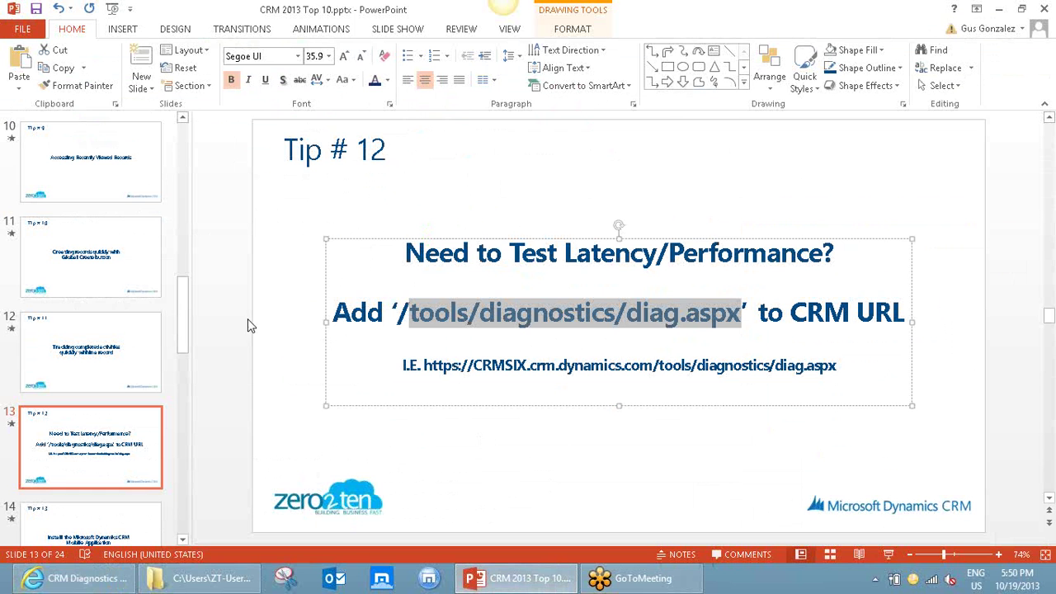